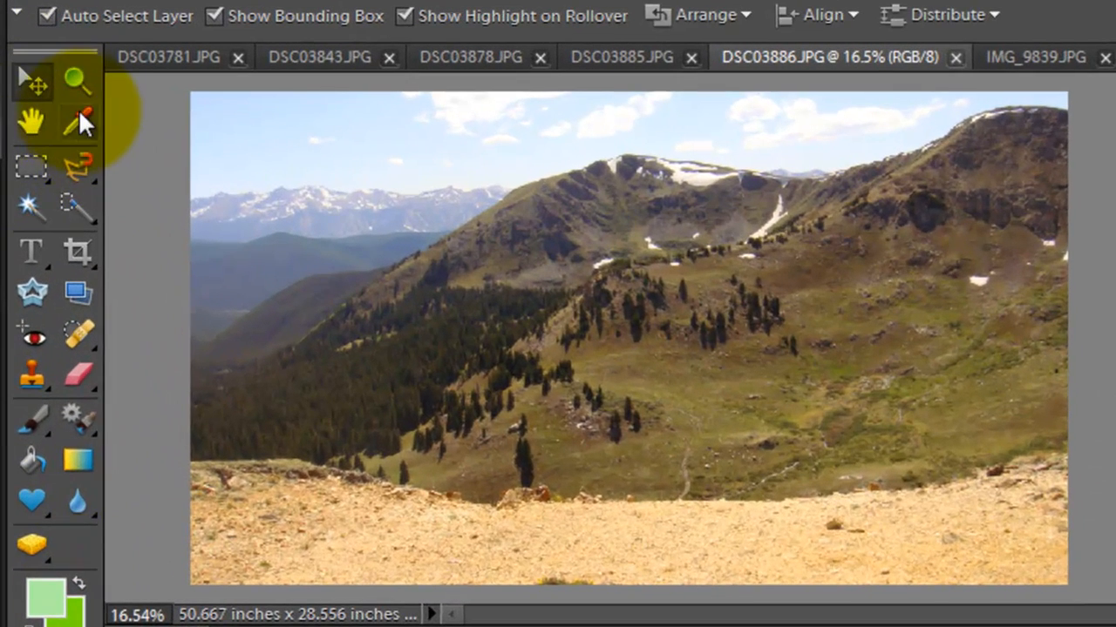
Step: Examine the options of the Zoom, Hand, Color Picker, Rectangular Marquee, Magnetic Lasso and Magic Wand tools
click(501, 22)
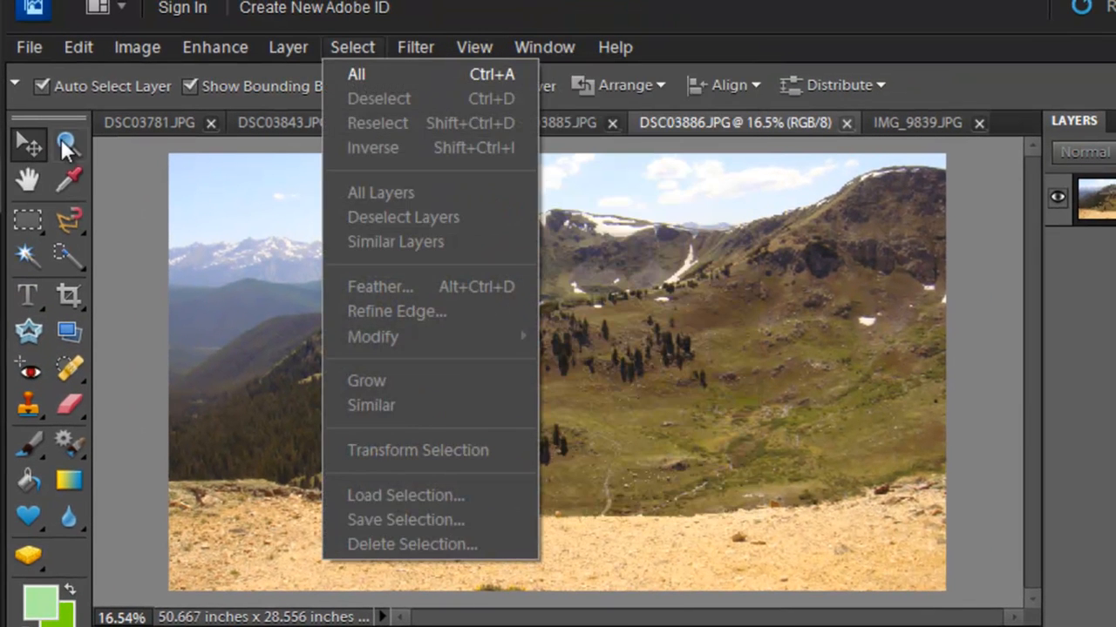
click(67, 144)
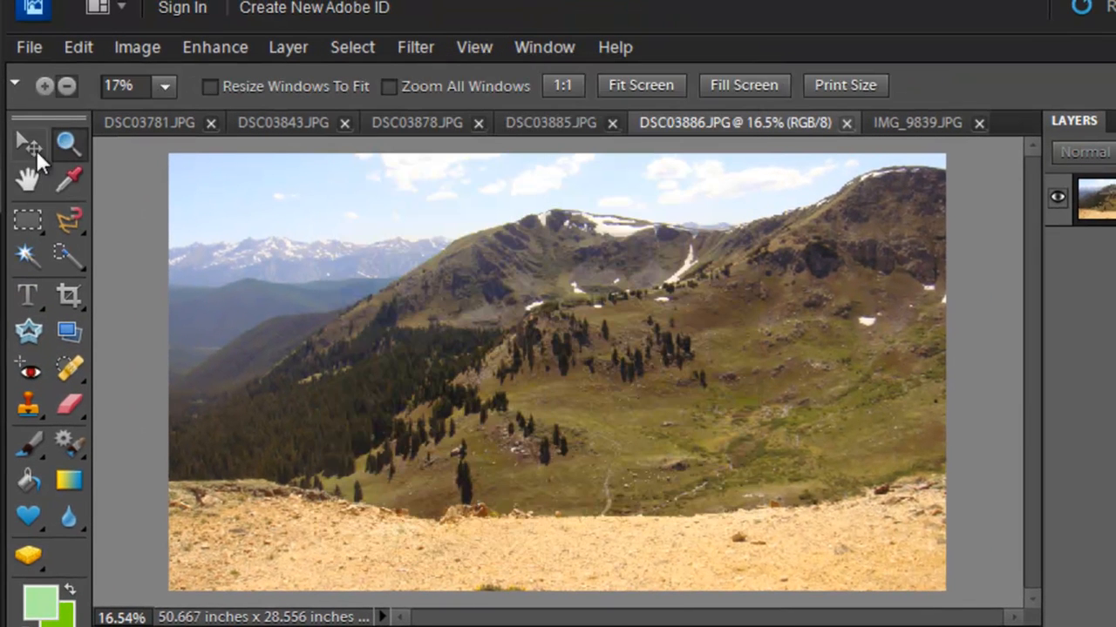
click(26, 181)
click(68, 184)
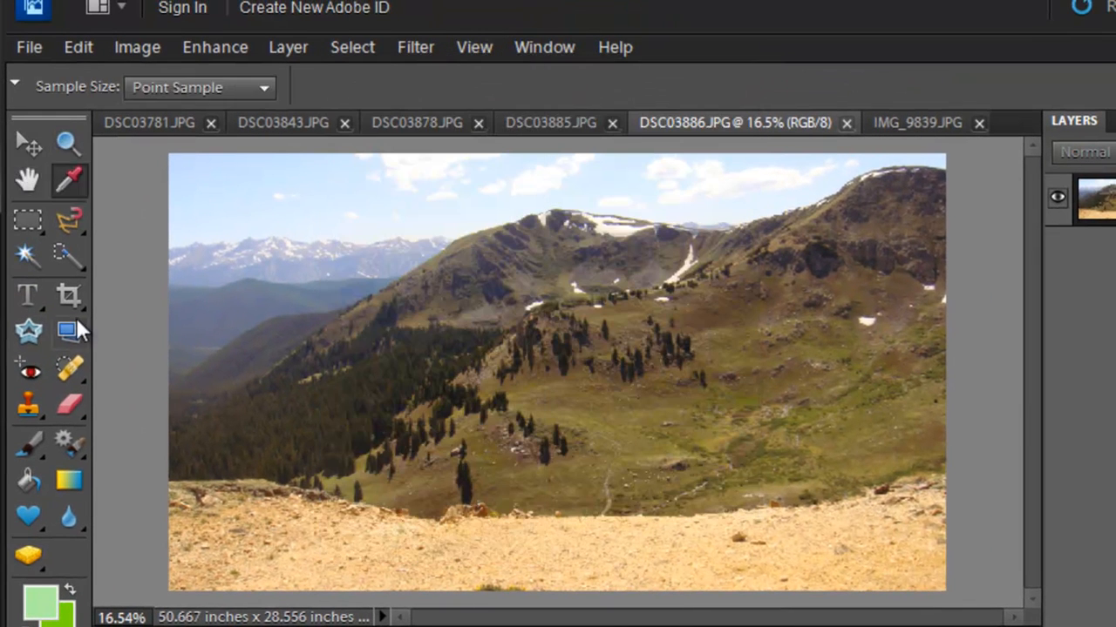
click(70, 216)
click(29, 221)
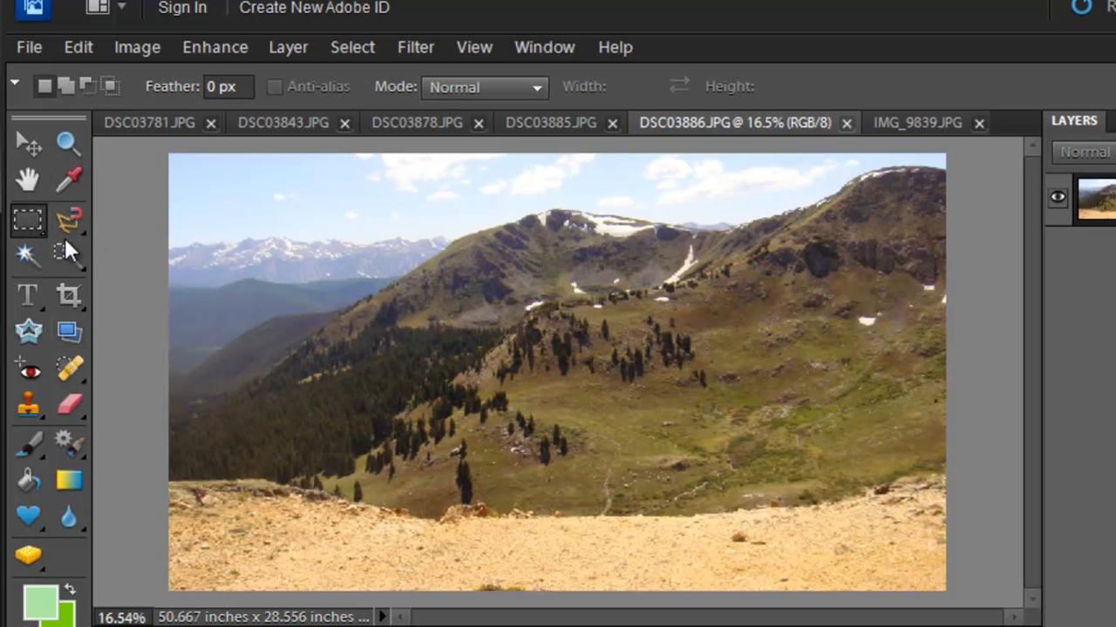
click(71, 219)
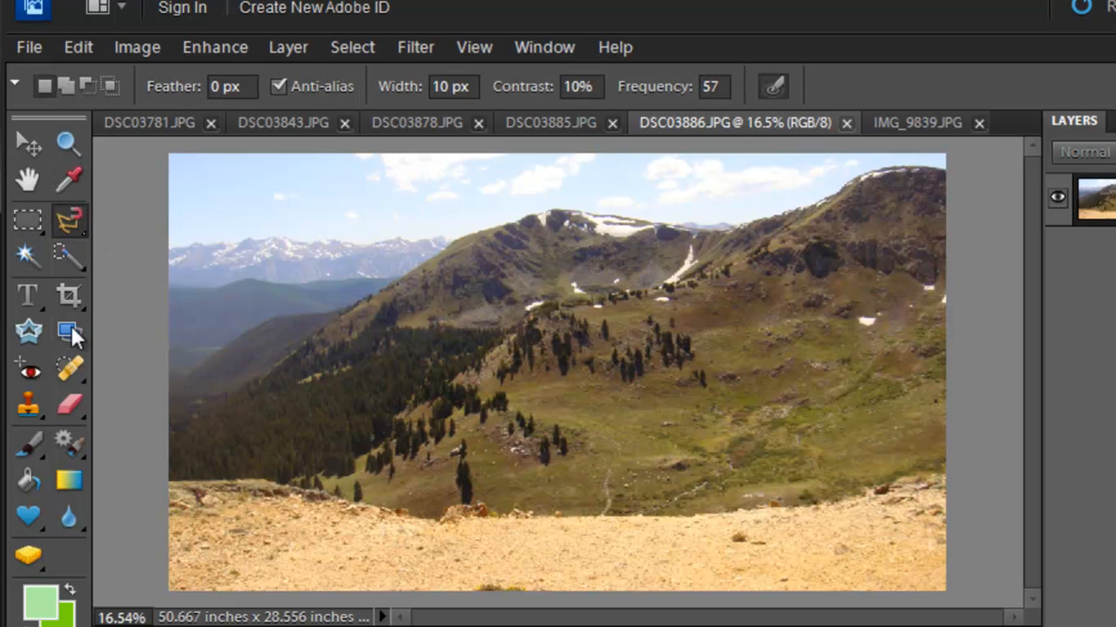
click(25, 256)
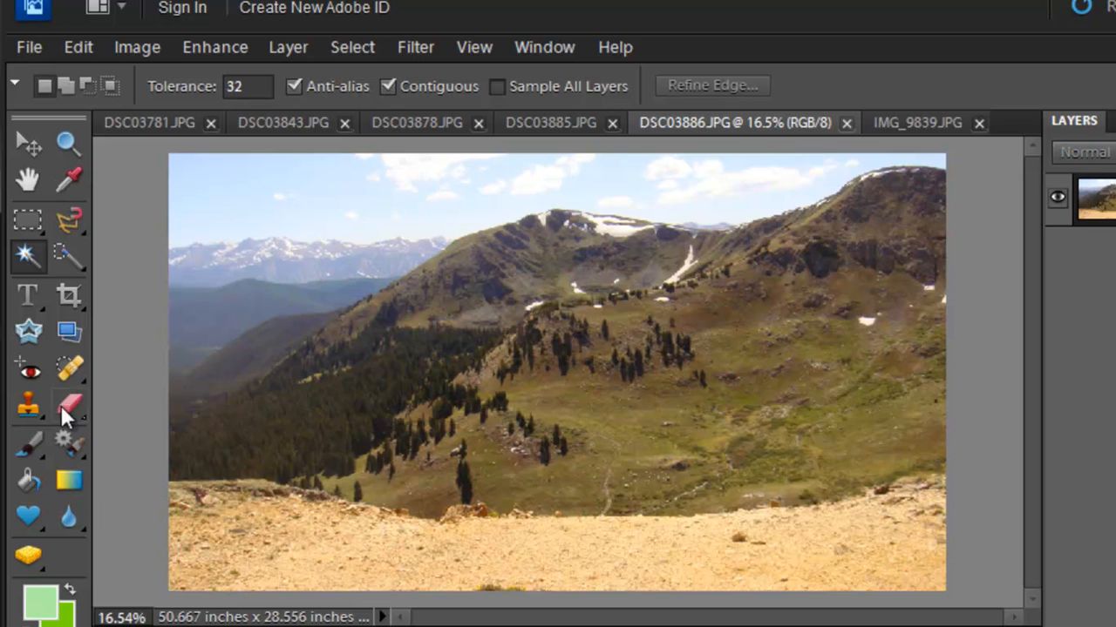
click(68, 297)
drag(215, 227, 529, 424)
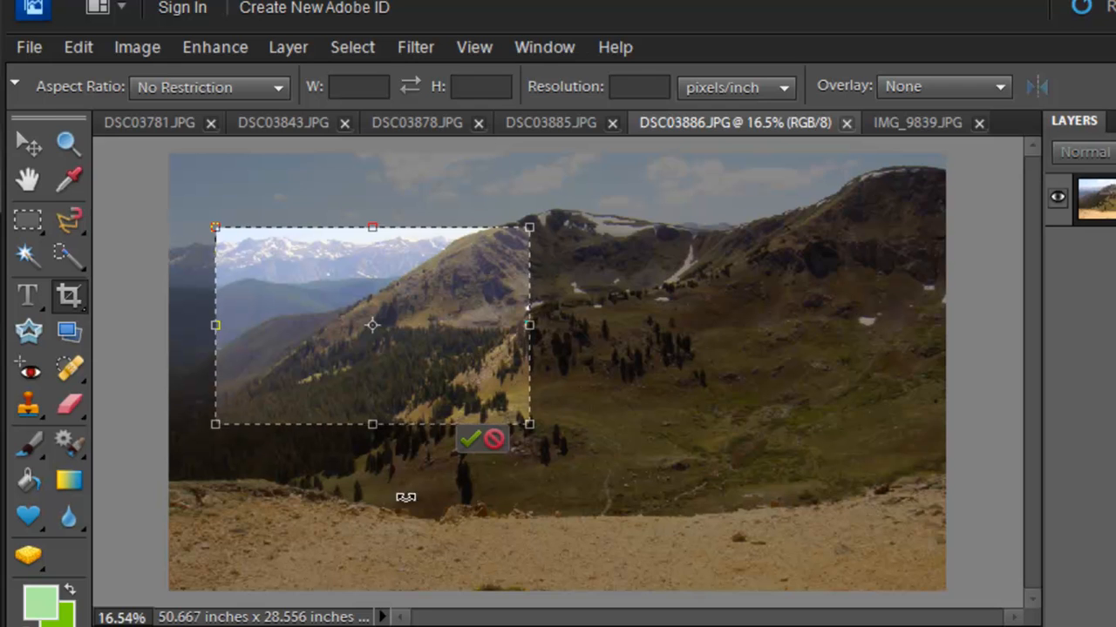
click(499, 438)
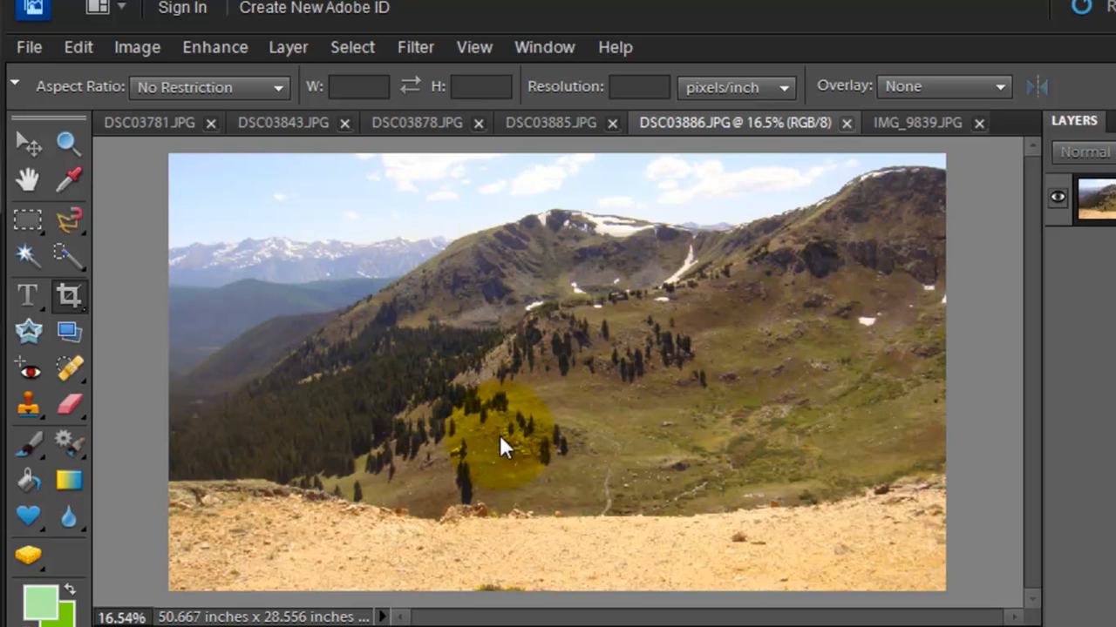
Step: Add the text "Colorado" in a text box across the sky and reduce the box's width and height
click(23, 296)
drag(192, 182, 719, 371)
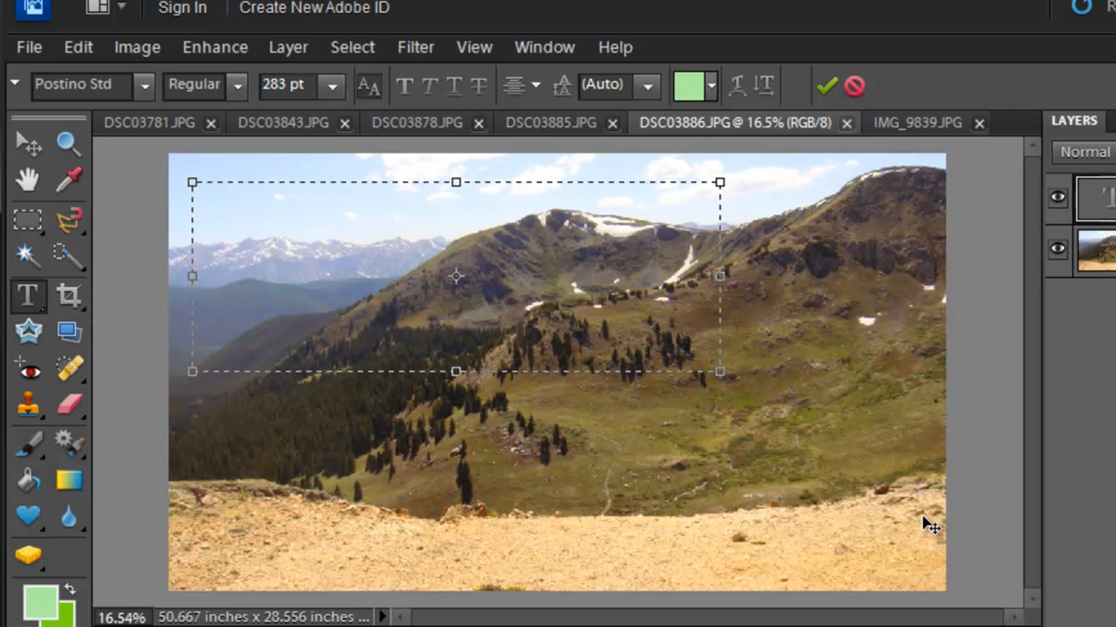
text(Colr)
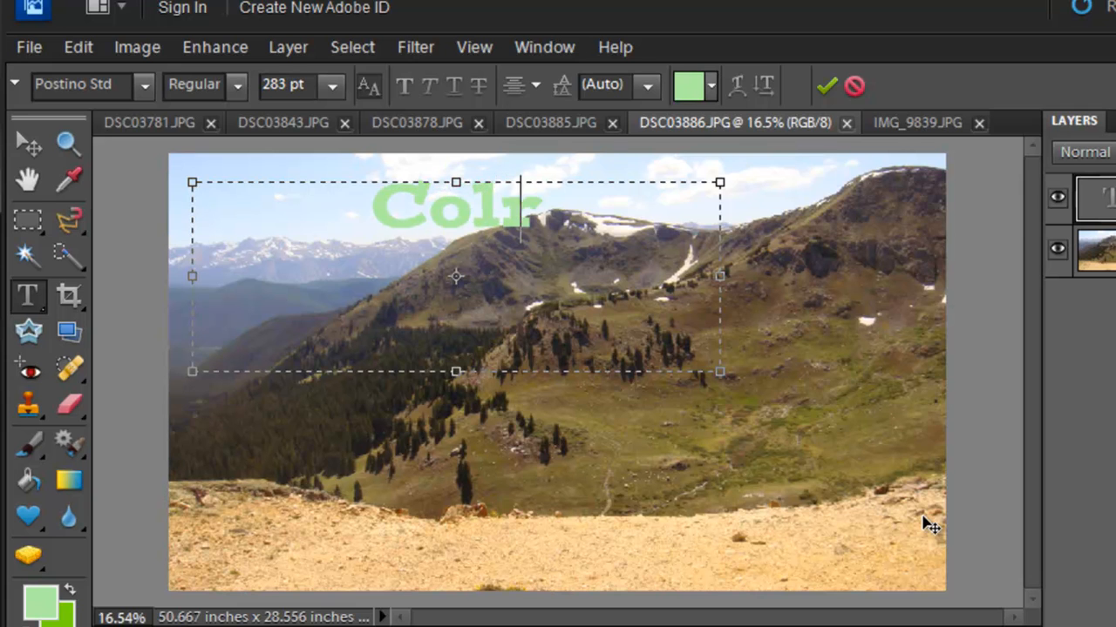
key(BackSpace)
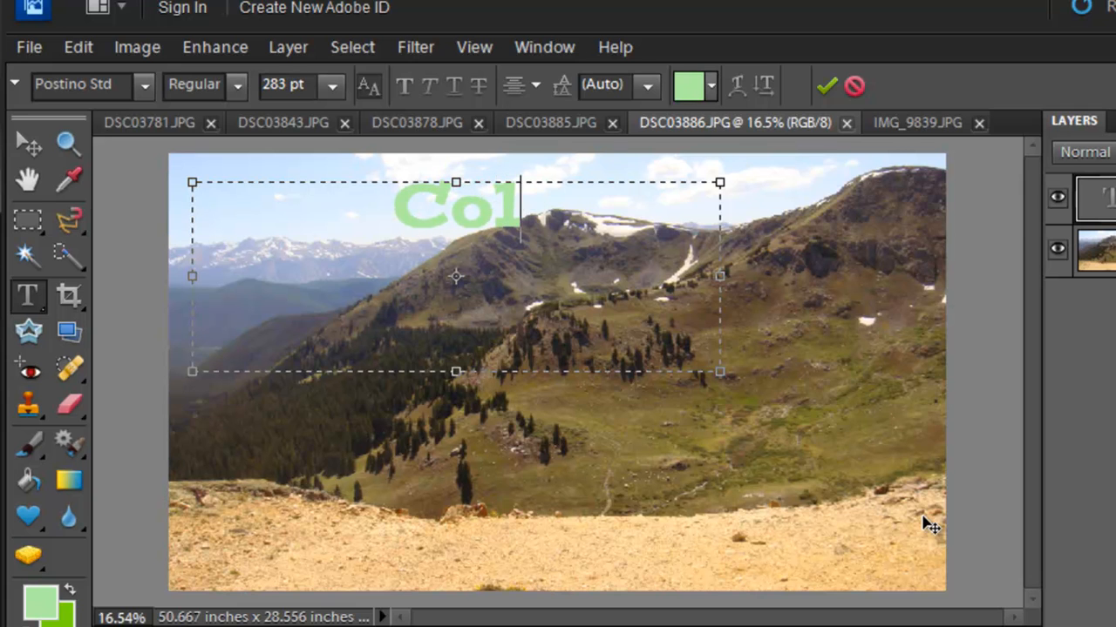
text(orado)
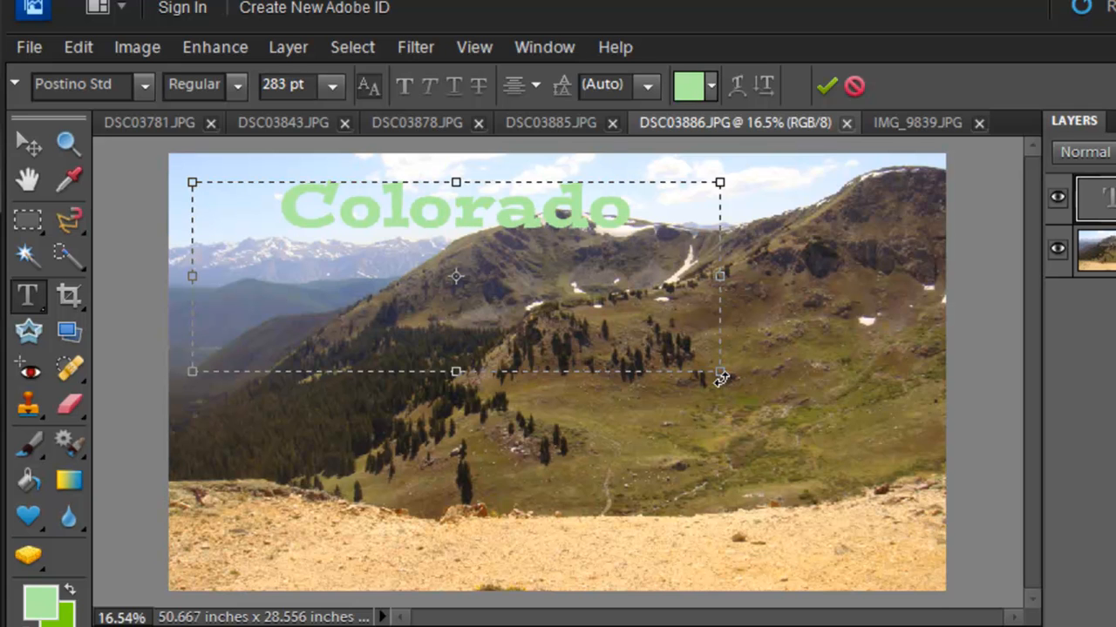
drag(717, 374, 664, 320)
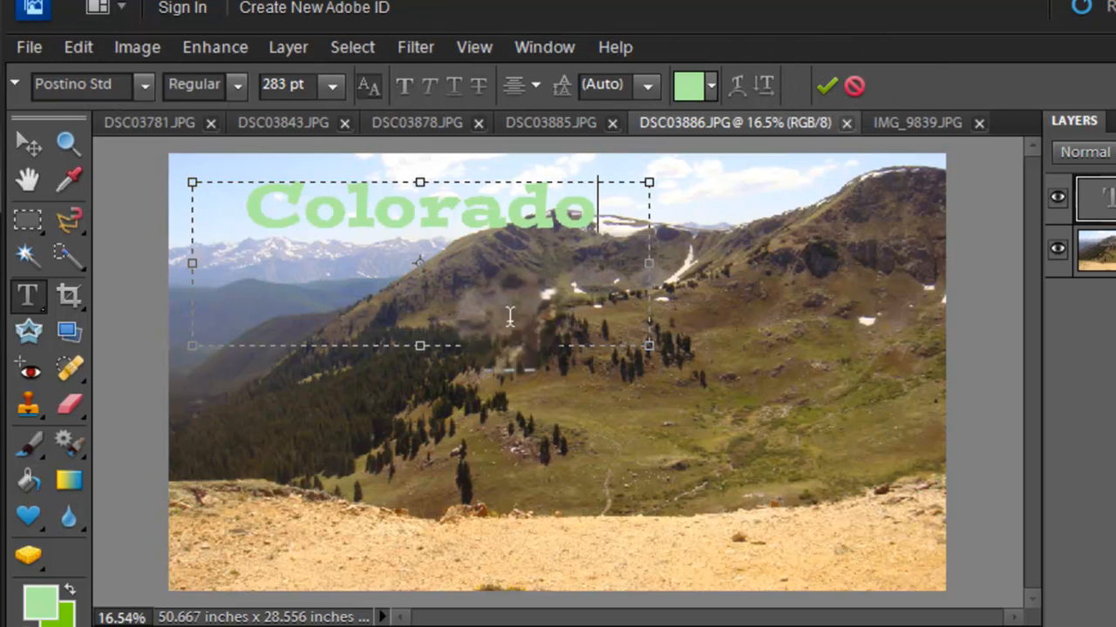
drag(421, 350, 423, 316)
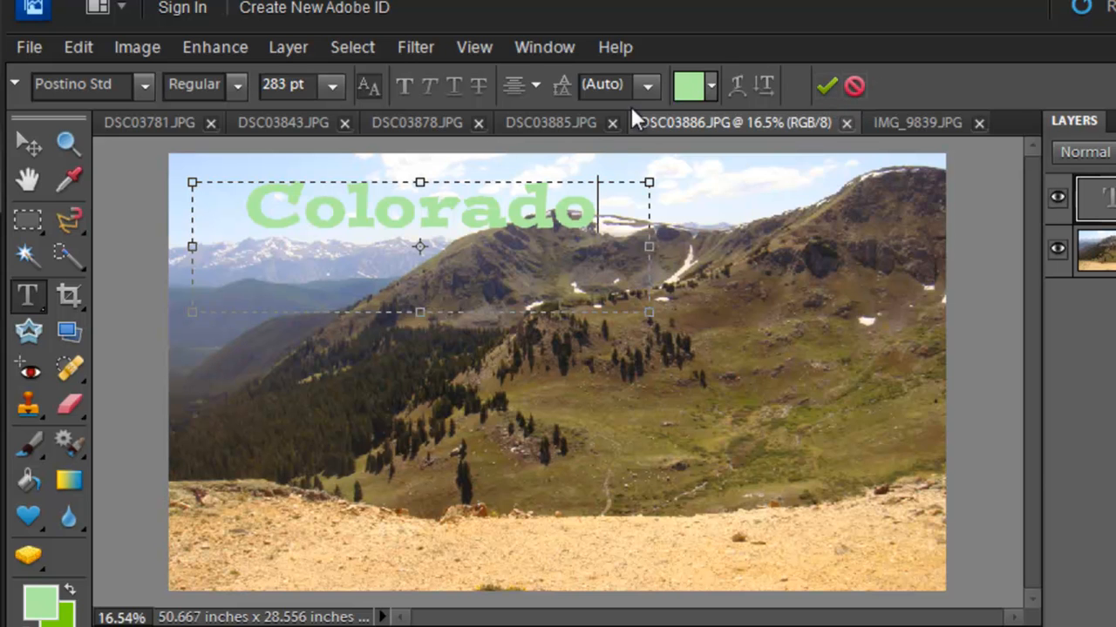
Step: Try to change the text colour to the very dark green 0f230c without selecting the word
click(689, 84)
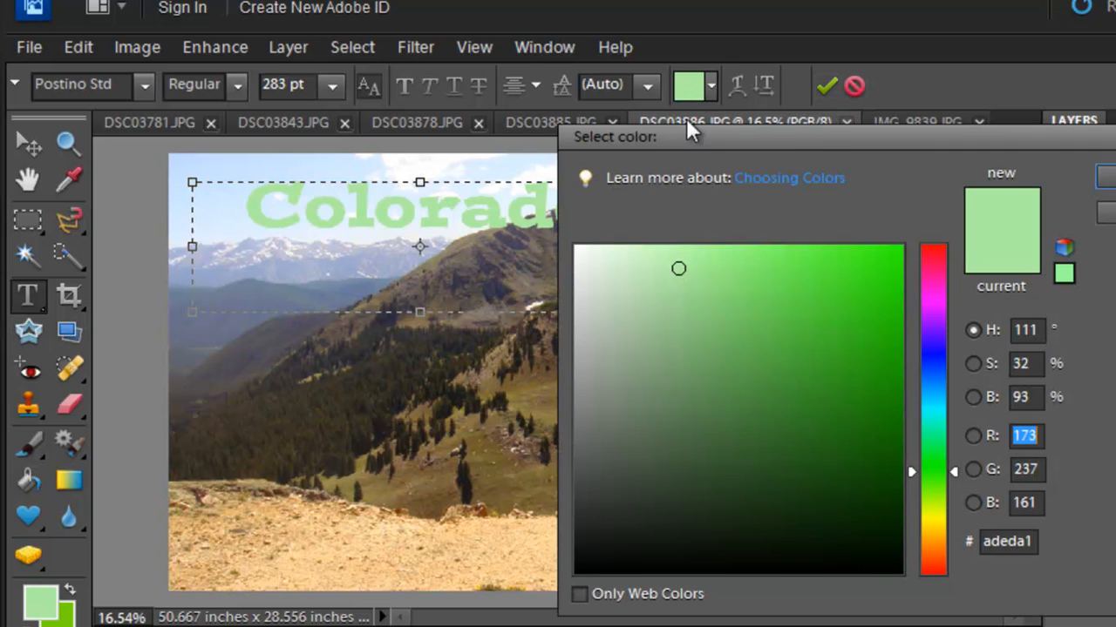
mouse_move(702, 328)
mouse_down()
mouse_move(805, 478)
mouse_move(820, 528)
mouse_move(794, 529)
mouse_up()
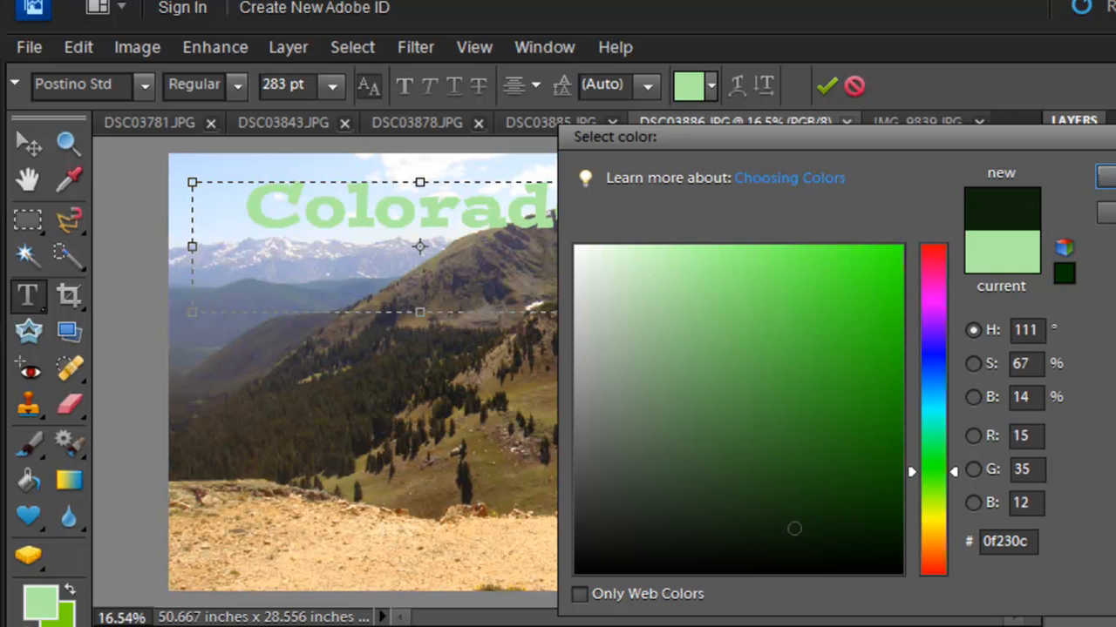
click(1105, 175)
Step: Recolour the whole word "Colorado" dark green and deselect it
drag(596, 219, 263, 223)
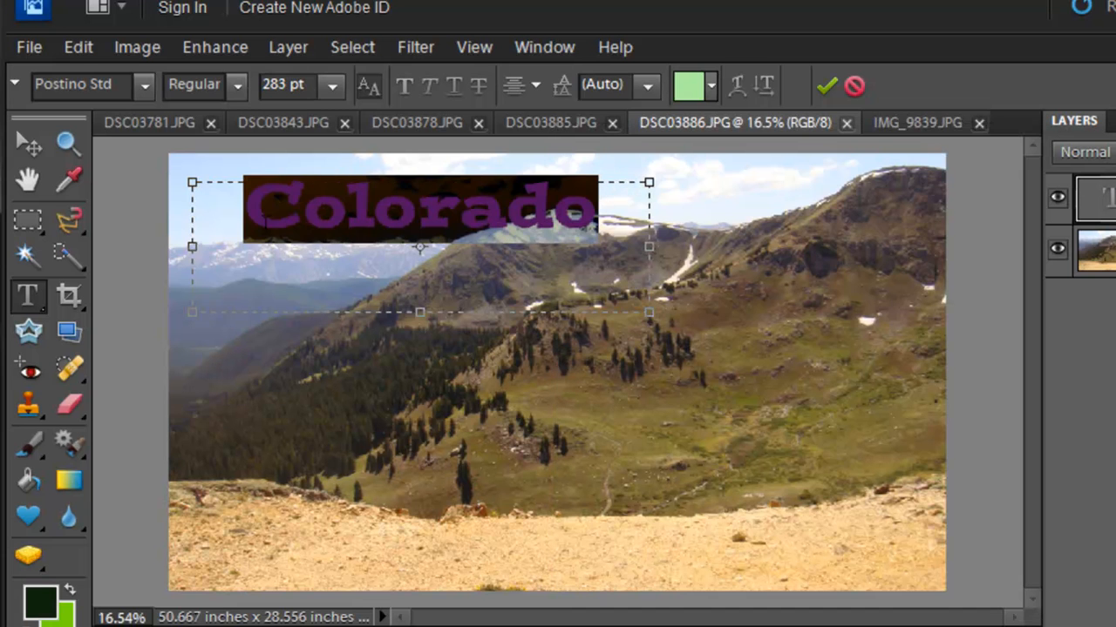
click(688, 85)
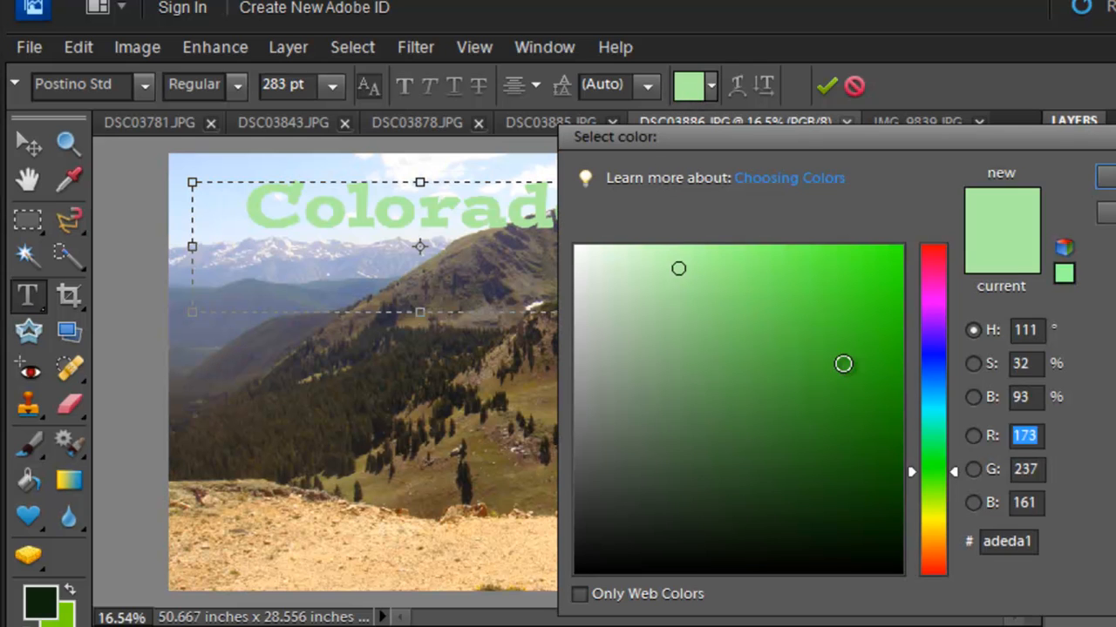
mouse_move(771, 348)
mouse_down()
mouse_move(849, 483)
mouse_move(852, 469)
mouse_up()
key(Return)
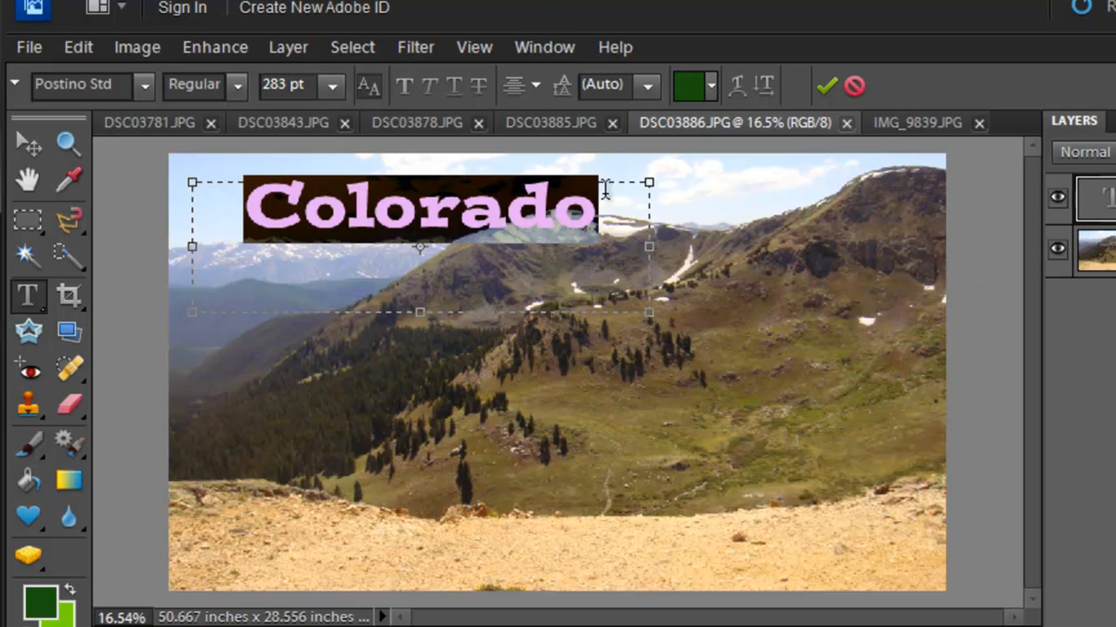
click(613, 227)
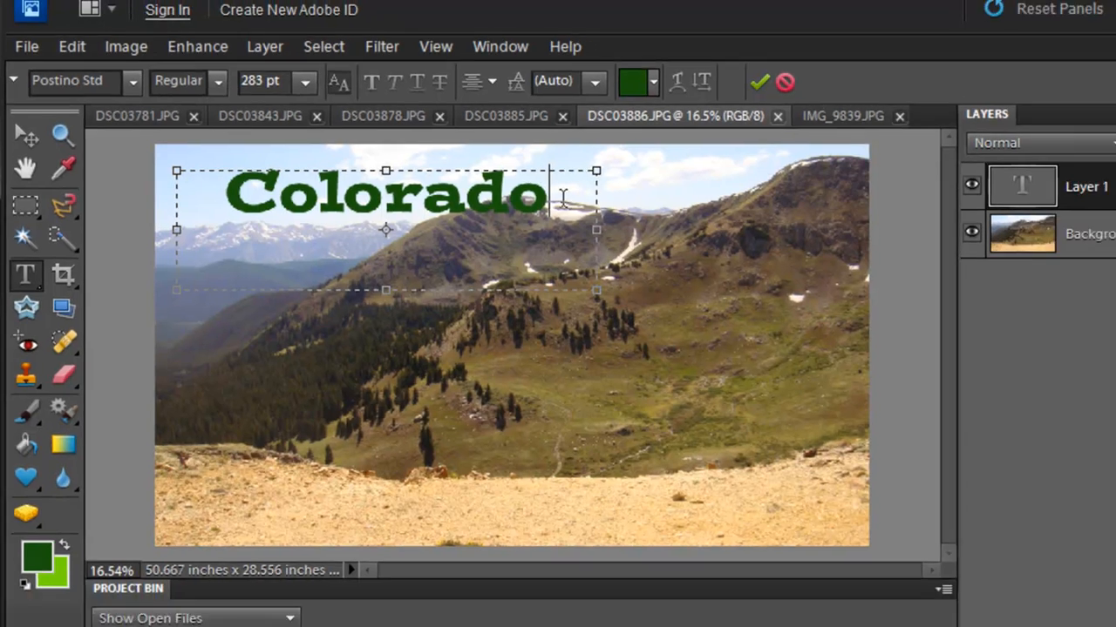
Step: Change the font of the word "Colorado" to Shruti
drag(563, 199, 210, 197)
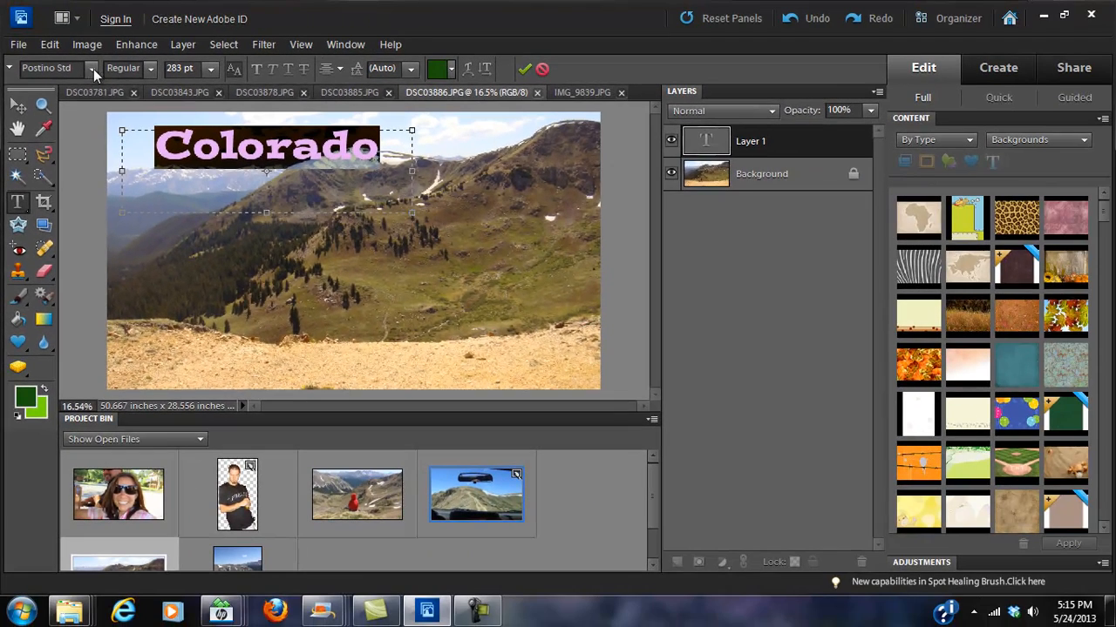
click(89, 66)
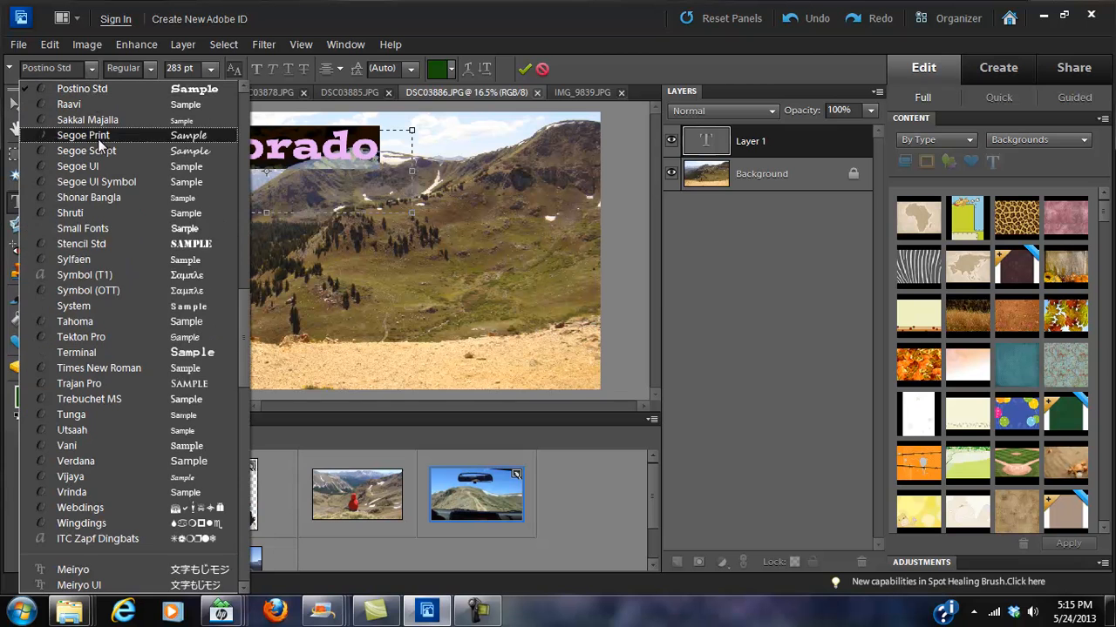
click(155, 212)
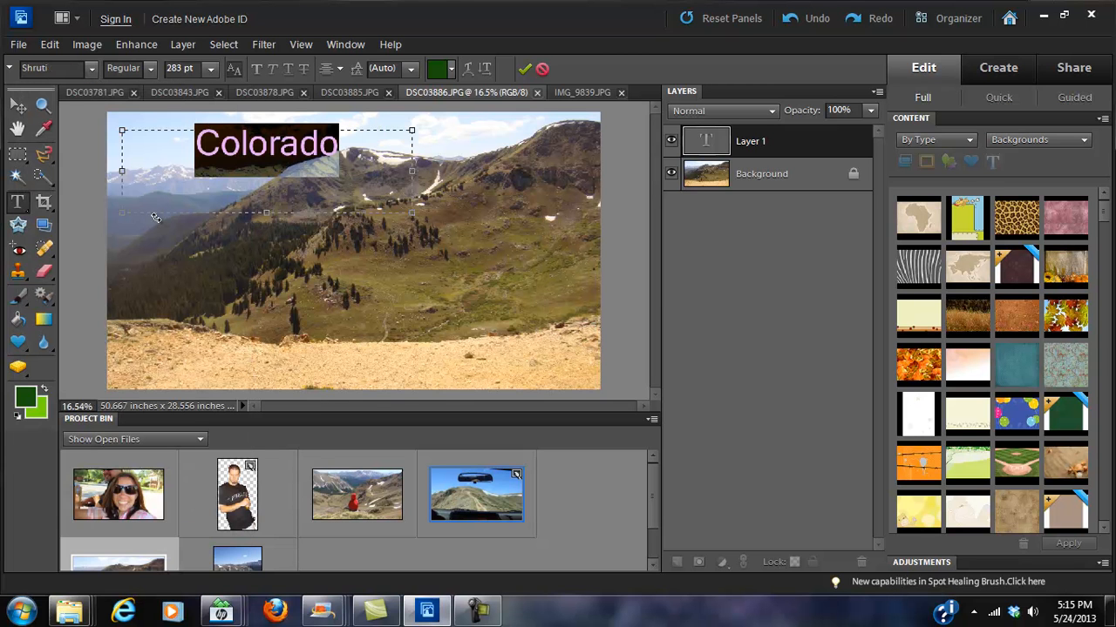
Step: Set the "Colorado" text size to 198 pt, shrink its text box closely around the word and commit the text
click(211, 68)
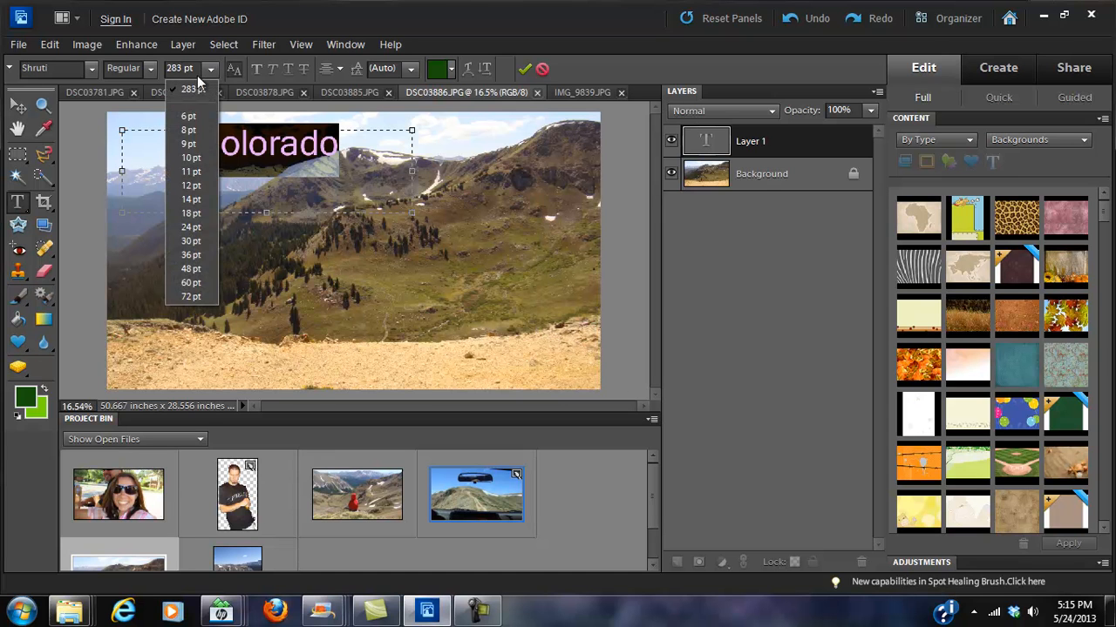
click(193, 68)
click(195, 68)
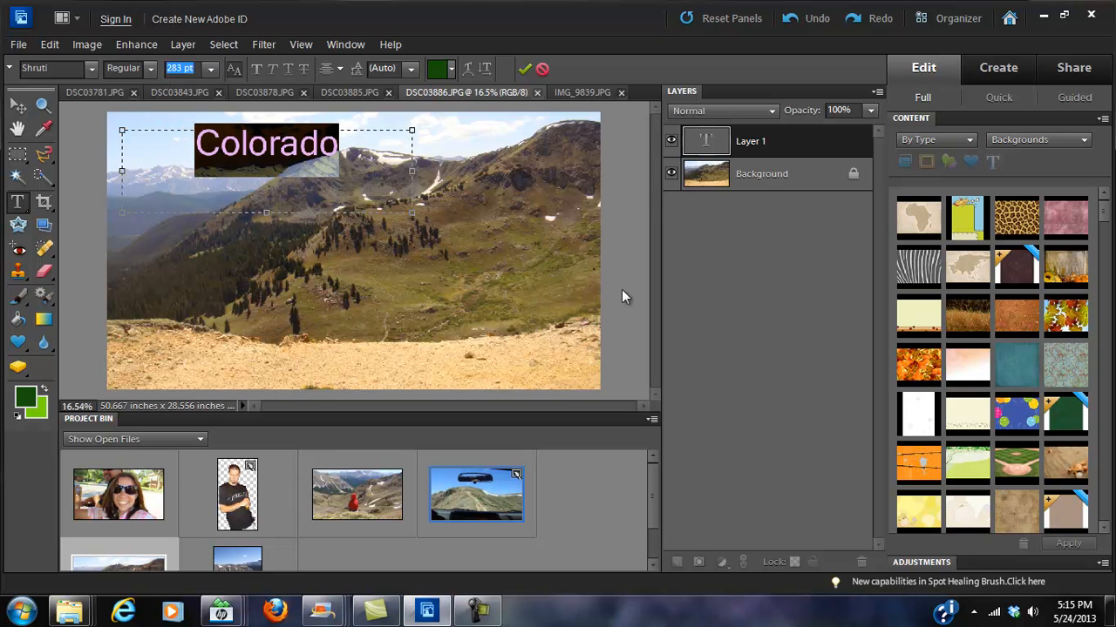
text(198)
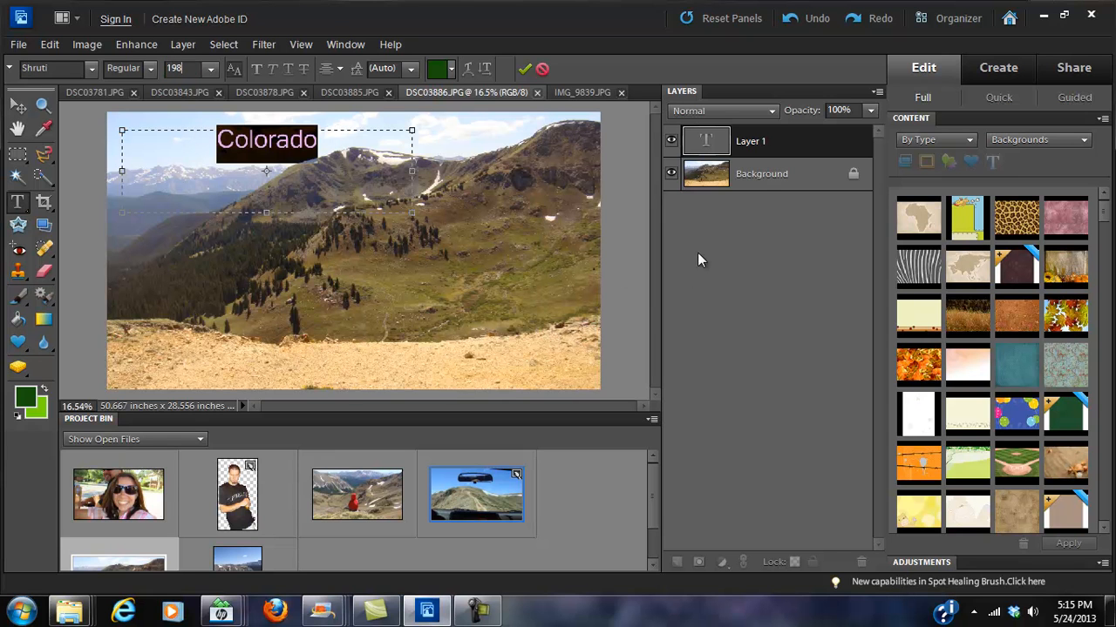
key(Return)
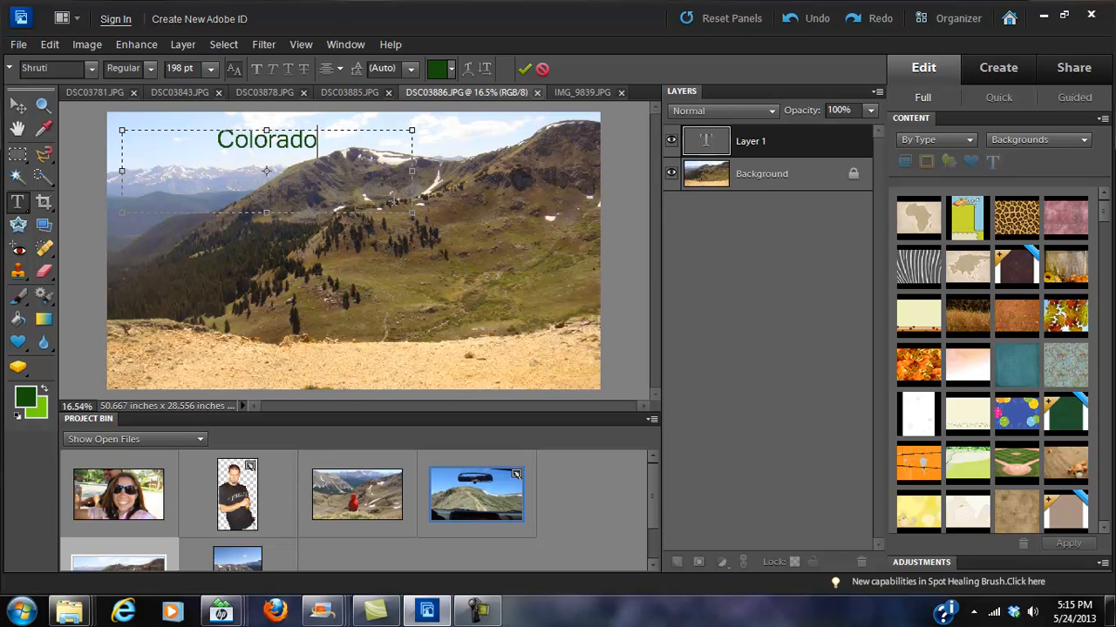
drag(412, 213, 253, 145)
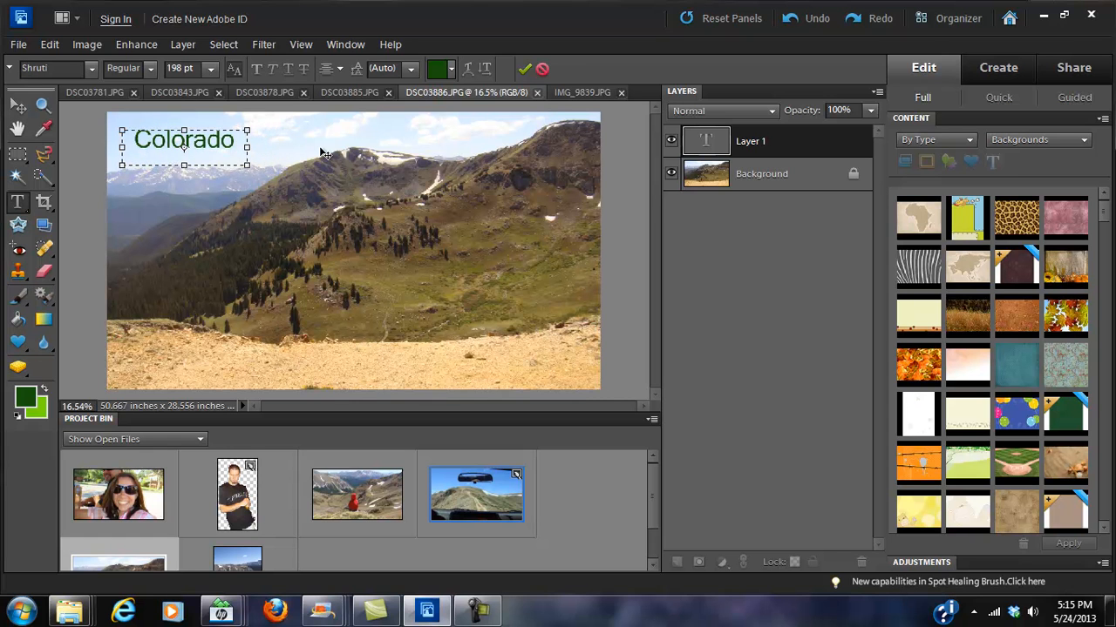
click(524, 68)
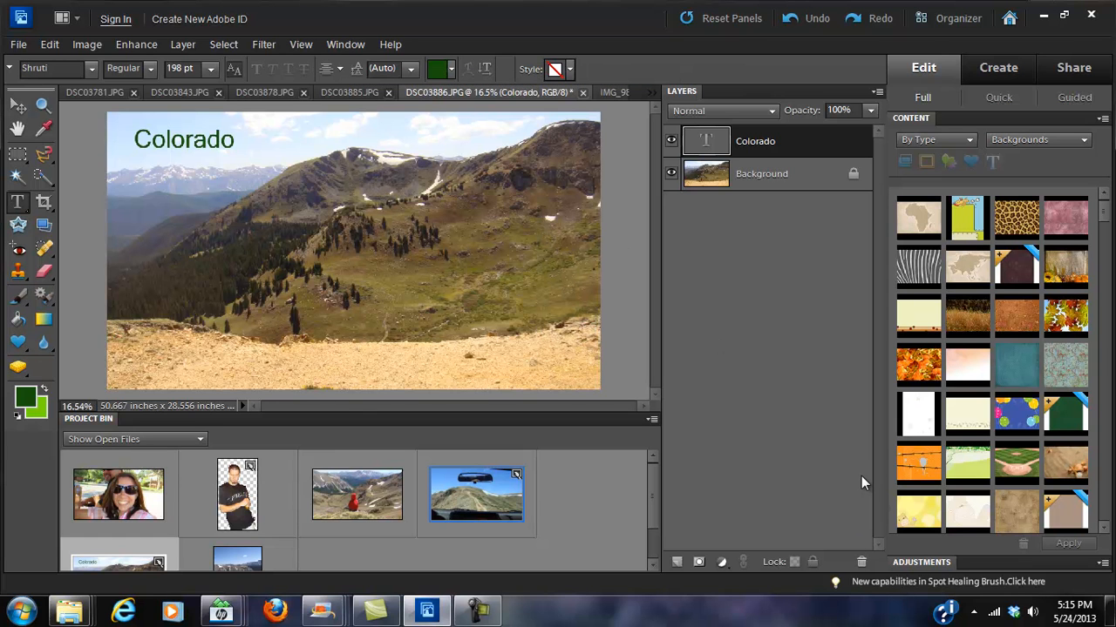
Step: Show the Effects panel and apply the sixth Artistic filter to the Colorado text layer, agreeing to simplify it
click(348, 46)
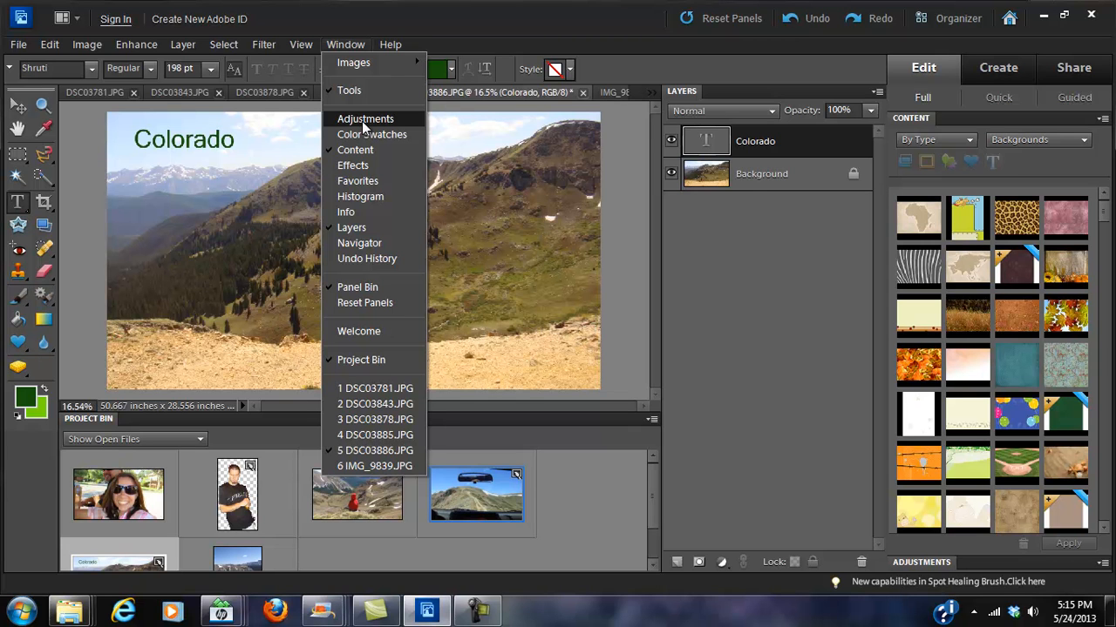
click(366, 165)
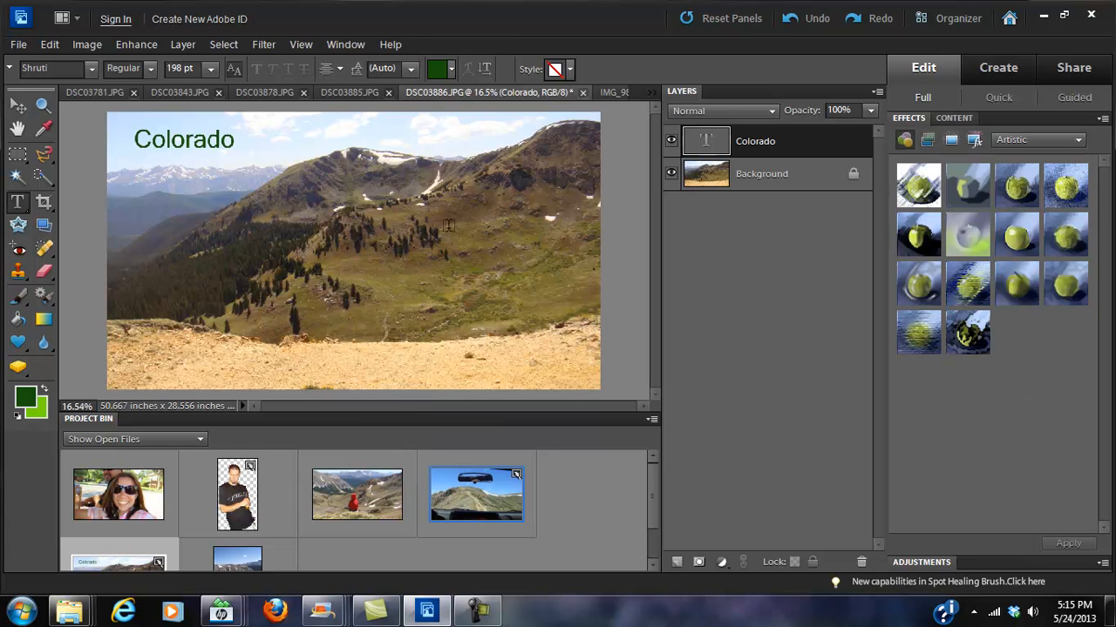
click(968, 236)
drag(970, 234, 375, 254)
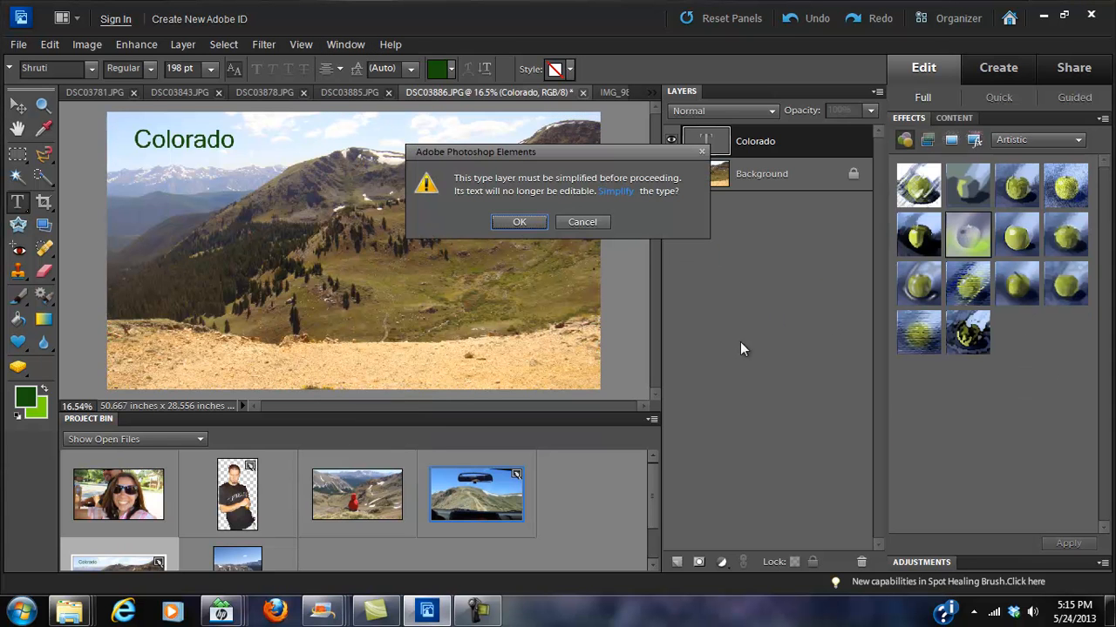
click(531, 219)
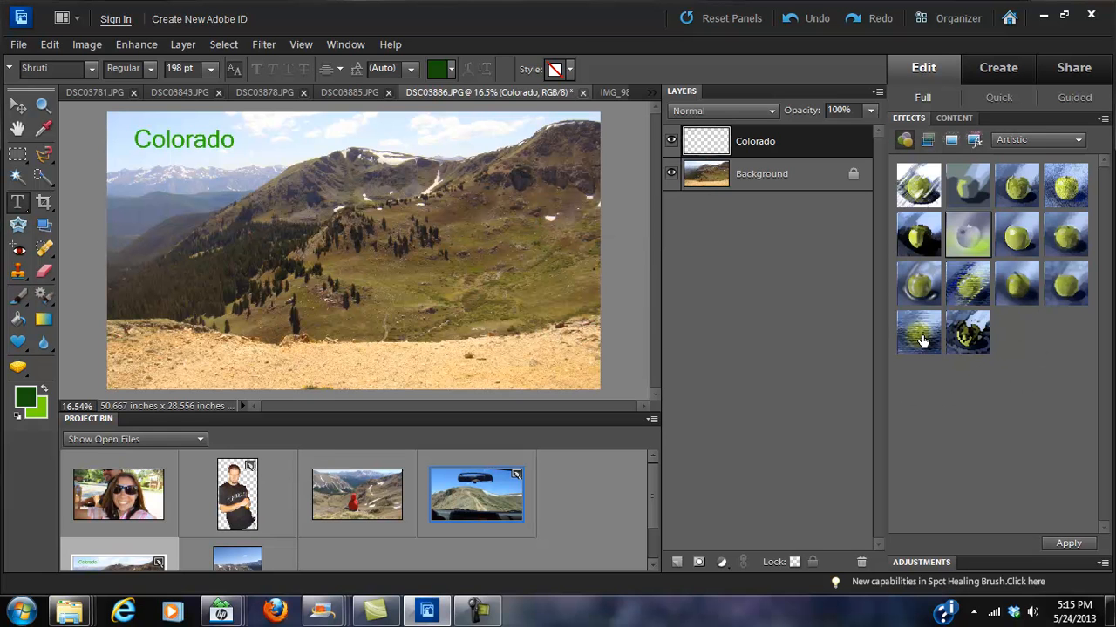
Step: Make the Background layer active and switch back to the Colorado layer
click(775, 185)
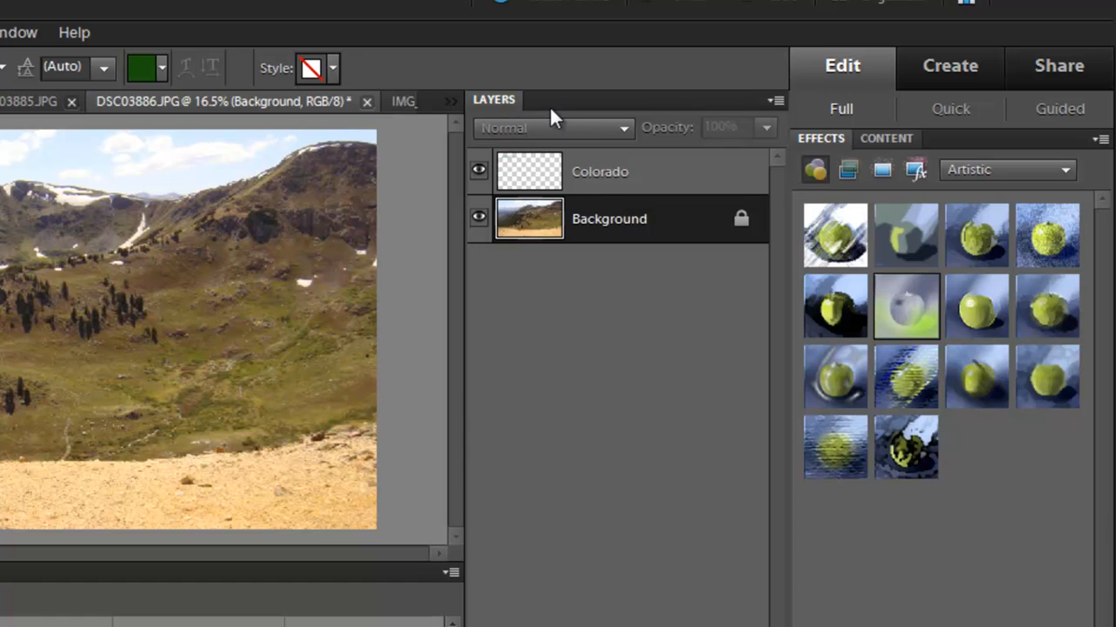
click(589, 183)
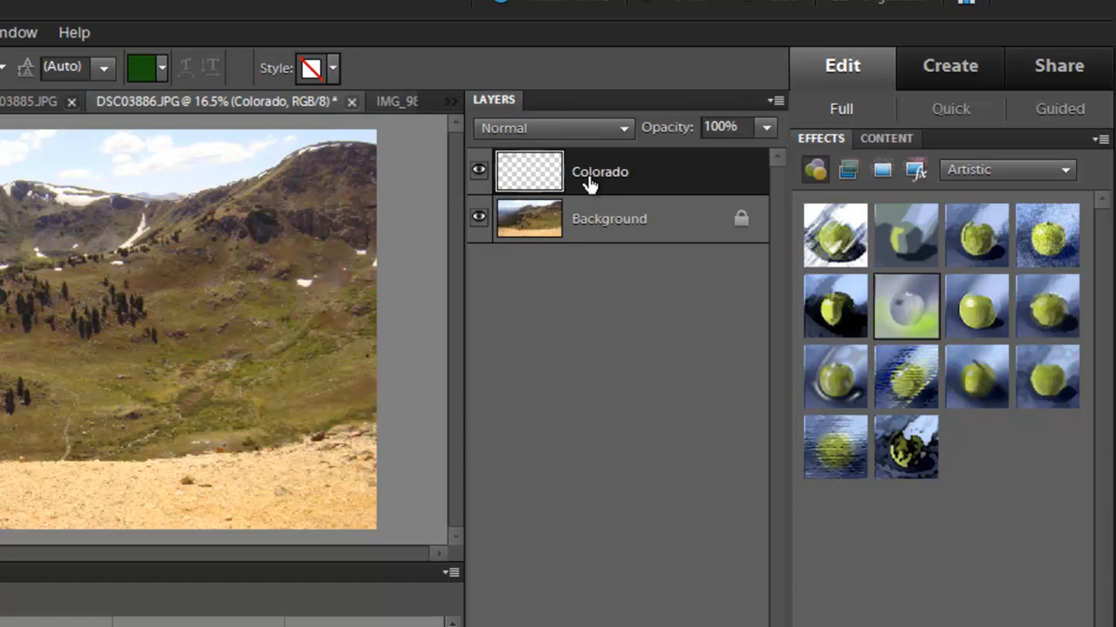
Step: Duplicate the Background layer under the suggested name and hide the original Background layer
click(592, 221)
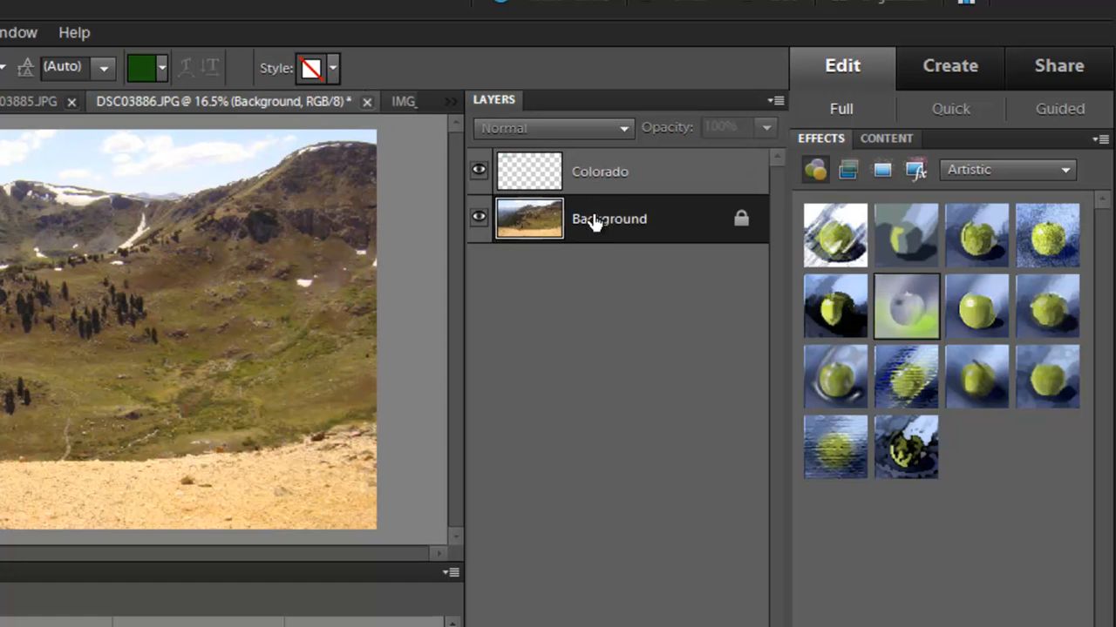
right_click(594, 222)
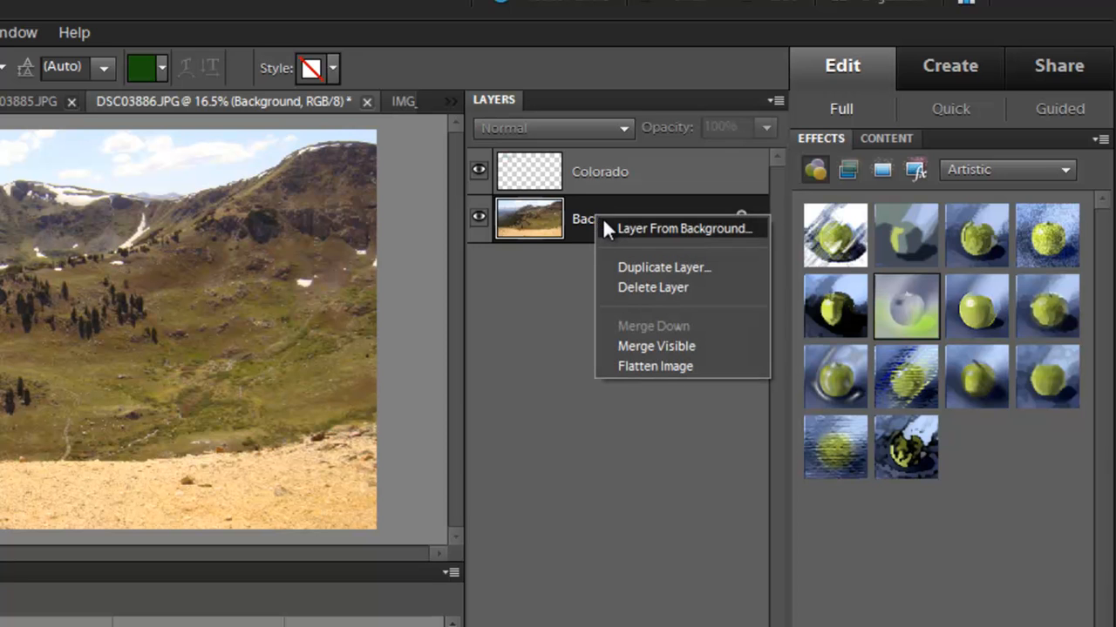
click(666, 266)
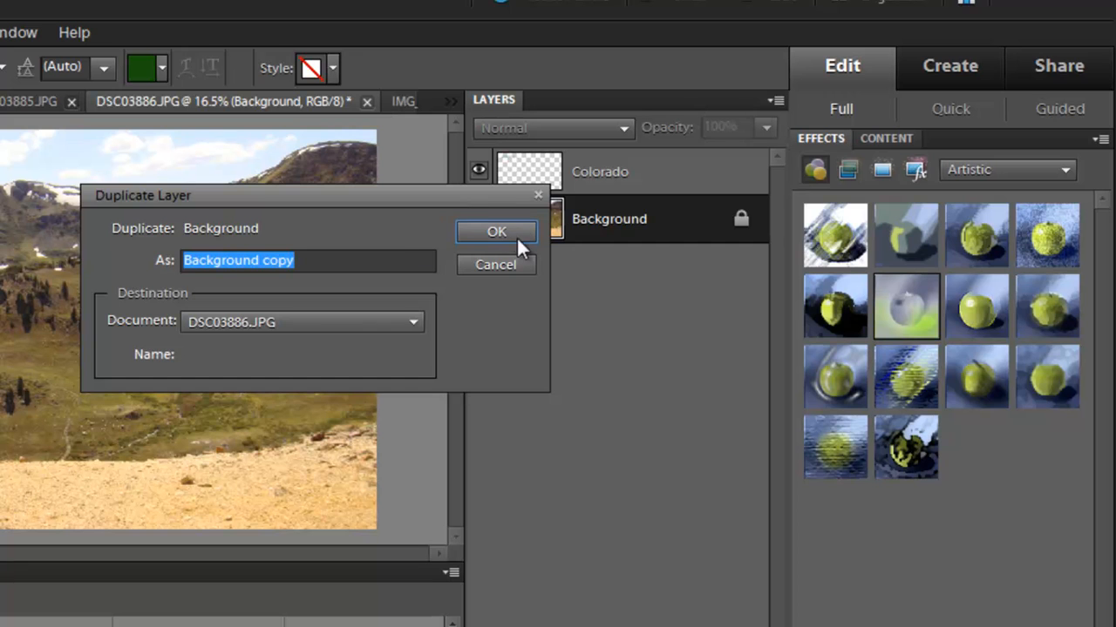
click(490, 231)
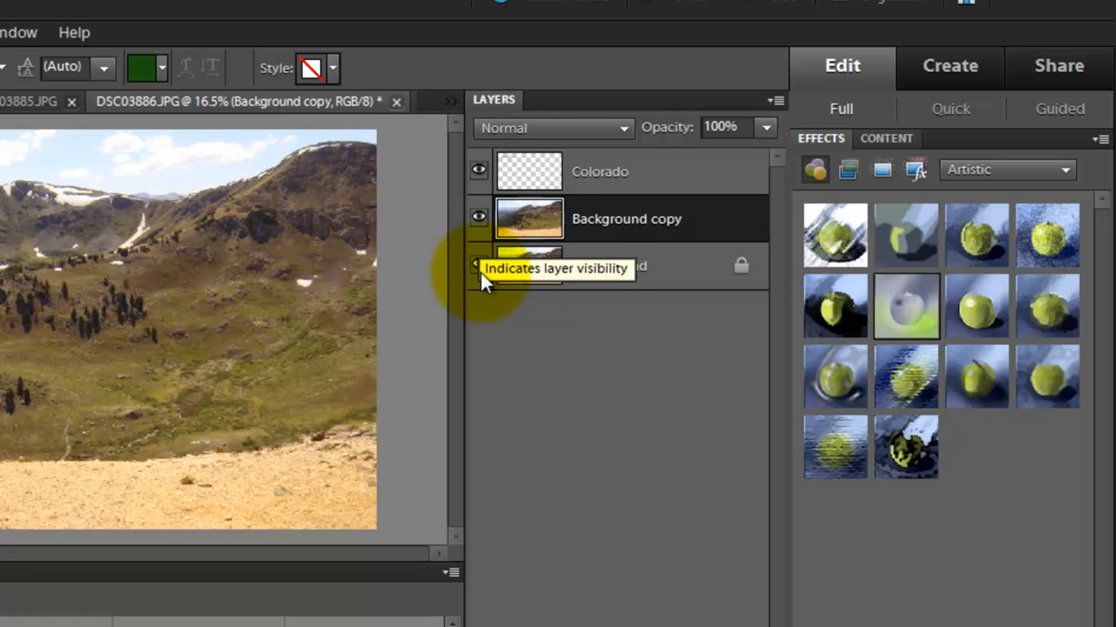
click(476, 270)
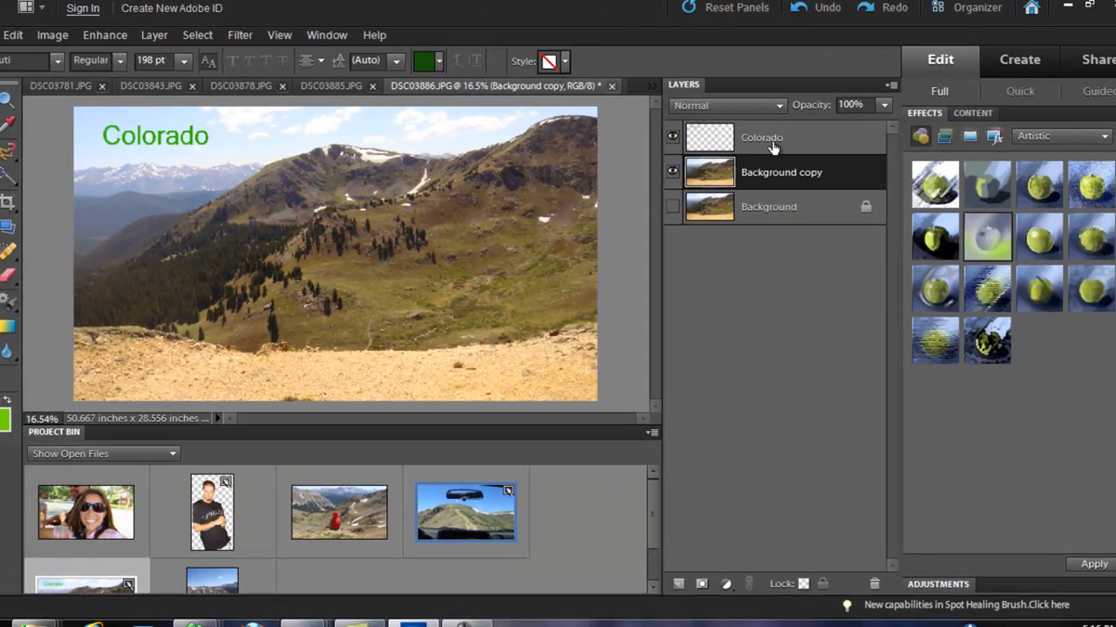
Step: Hide and show the Colorado layer again, and make the Background copy layer active
click(767, 144)
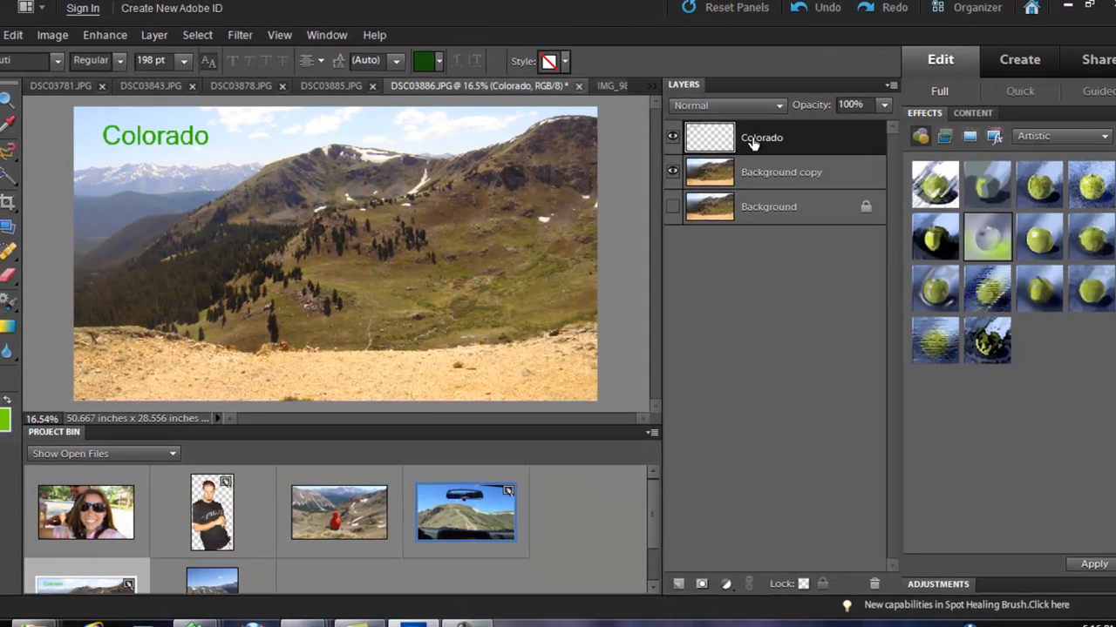
click(672, 138)
click(672, 140)
click(787, 178)
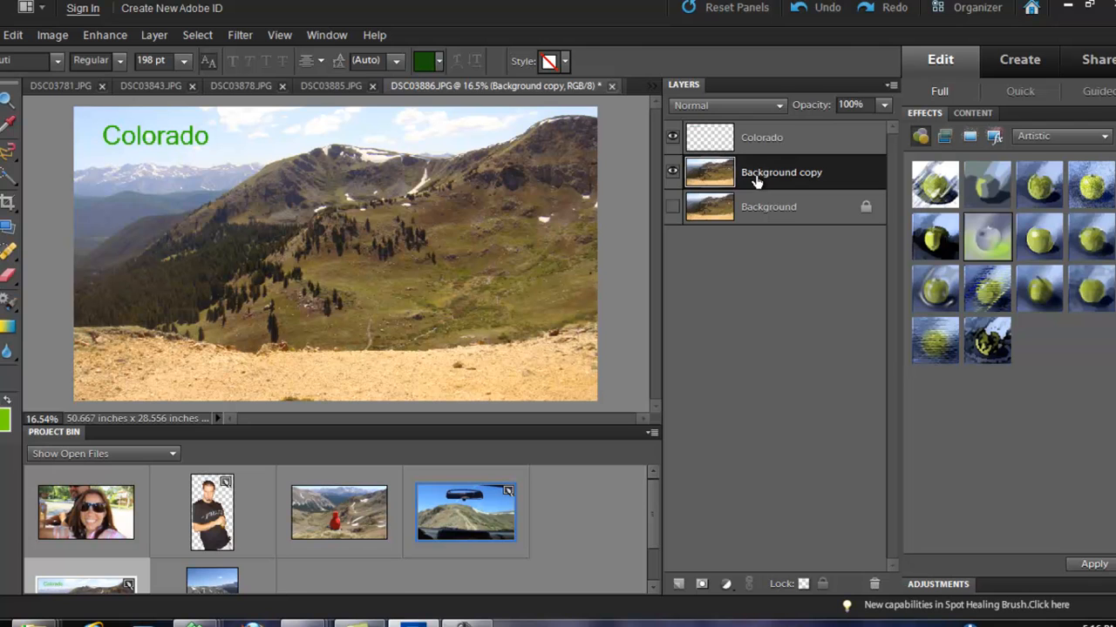
Step: Move the Colorado layer beneath Background copy and lower the Background copy layer's opacity to 38%
click(782, 144)
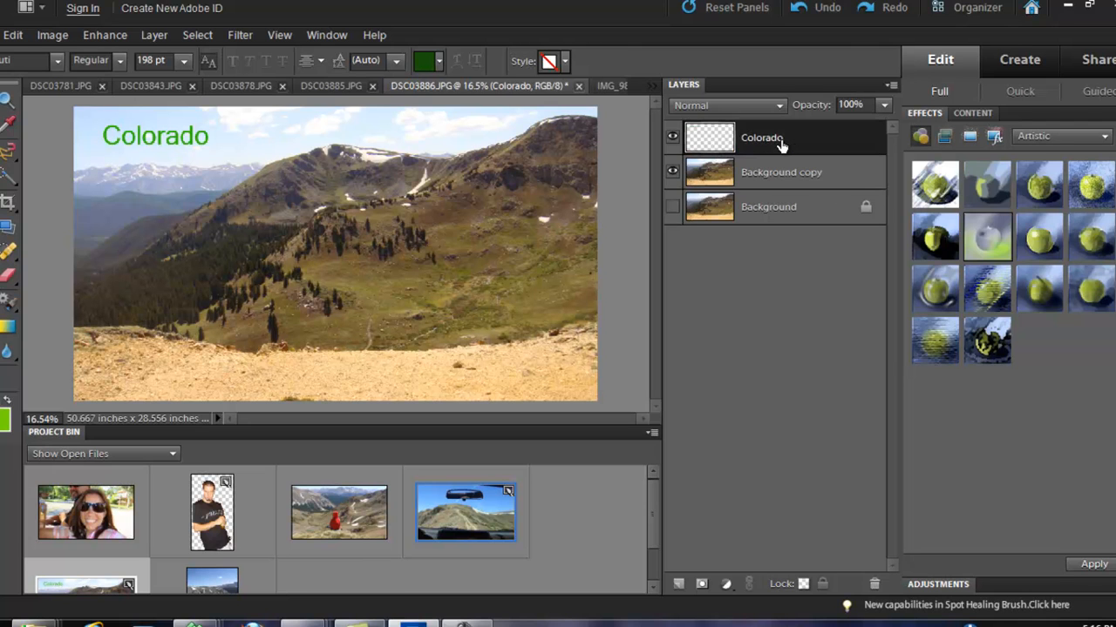
drag(774, 142, 774, 194)
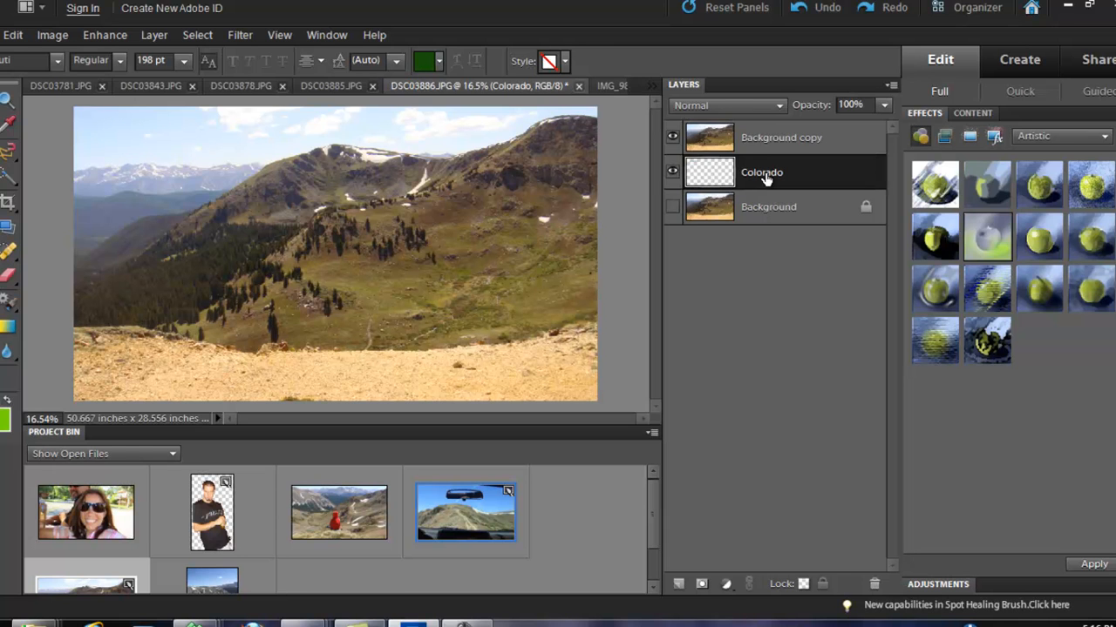
click(757, 145)
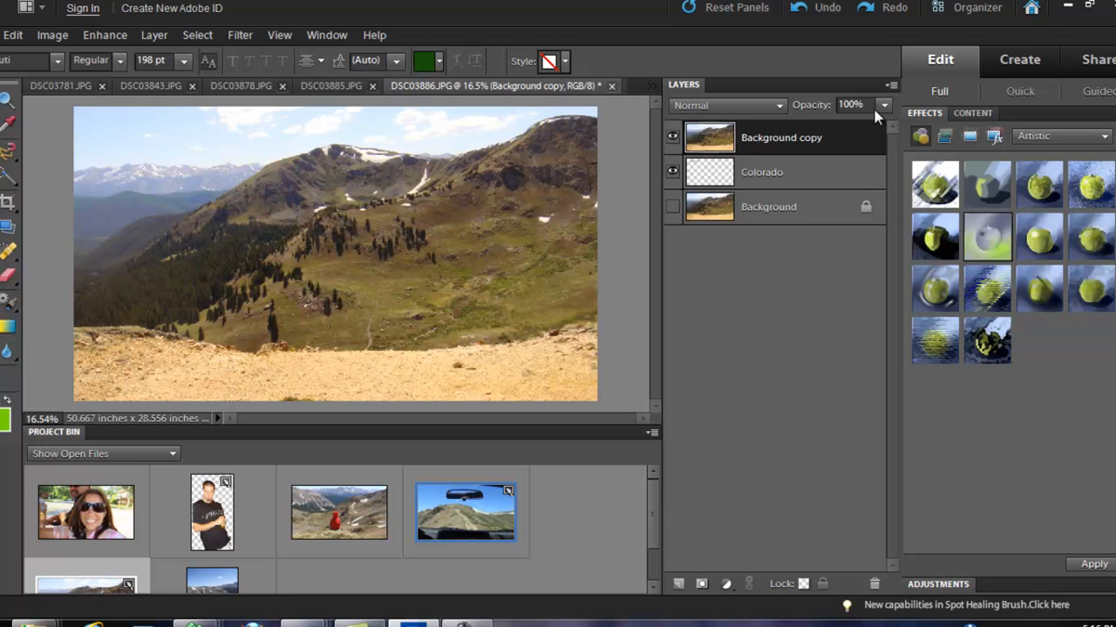
click(884, 104)
drag(882, 124, 827, 129)
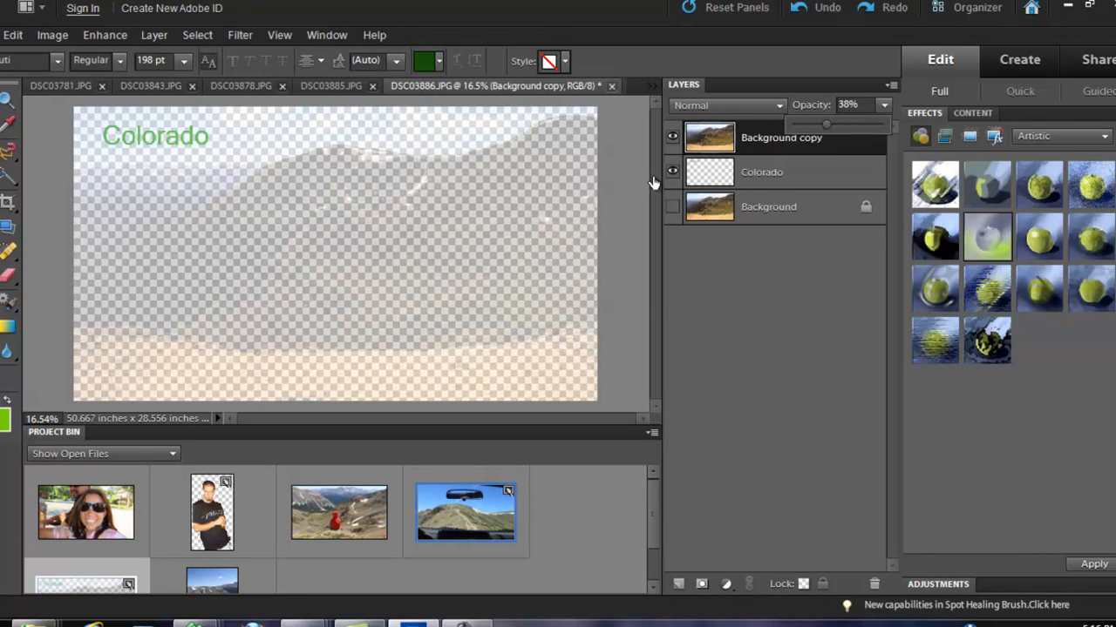
Step: Restore the Background copy layer's opacity to 100% and move the Colorado layer back to the top of the stack
drag(830, 131, 840, 137)
drag(767, 172, 785, 127)
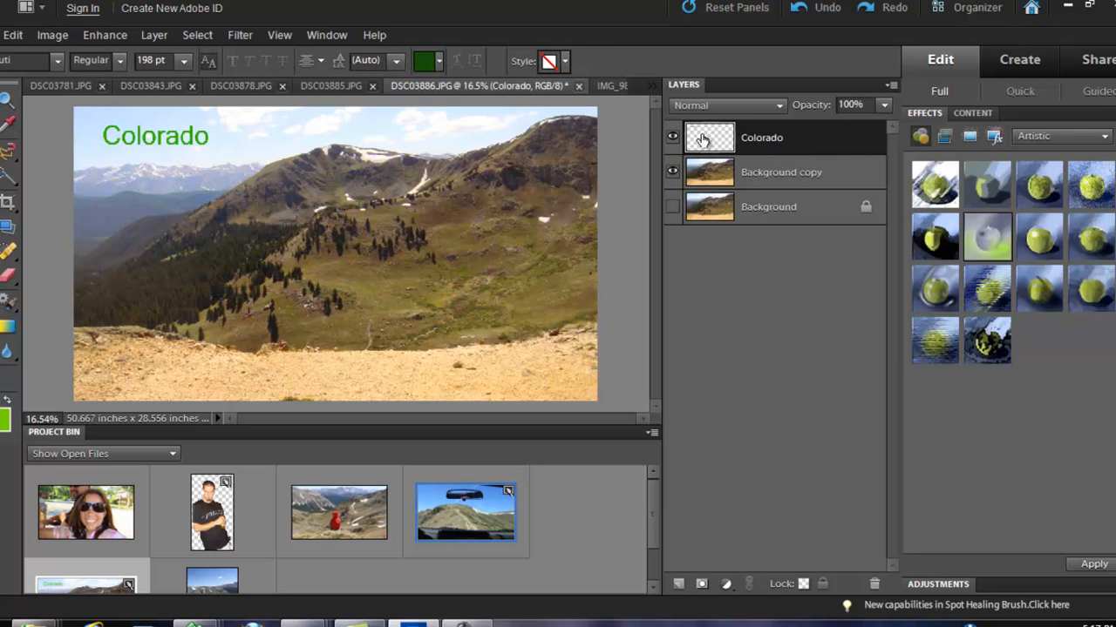
Step: Apply the sixth Artistic filter to the Background copy layer and undo it
click(760, 174)
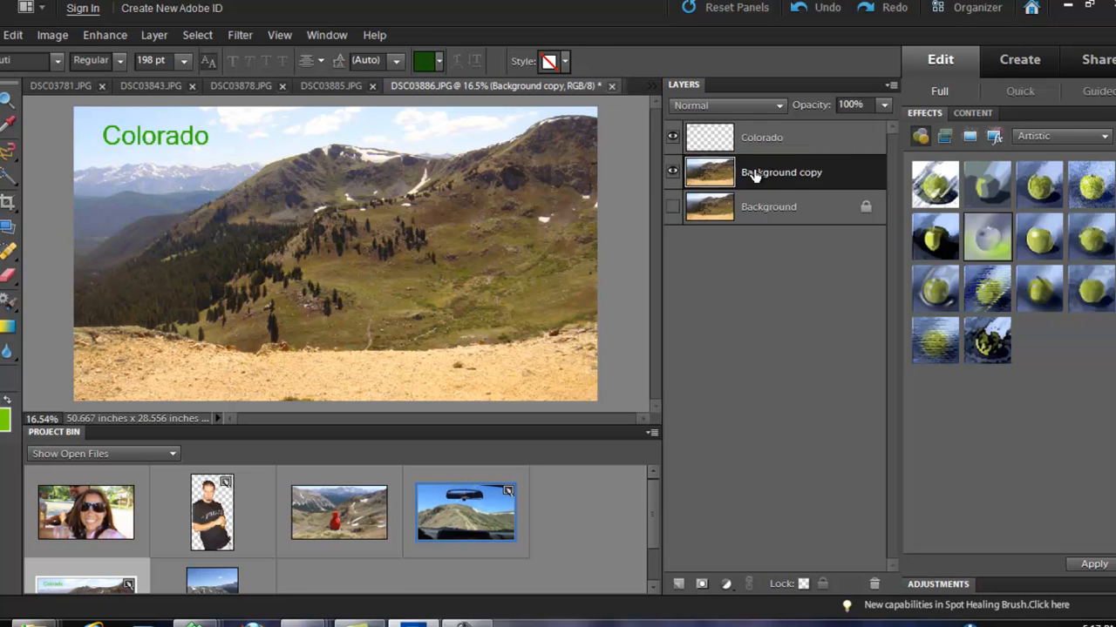
drag(992, 242, 474, 171)
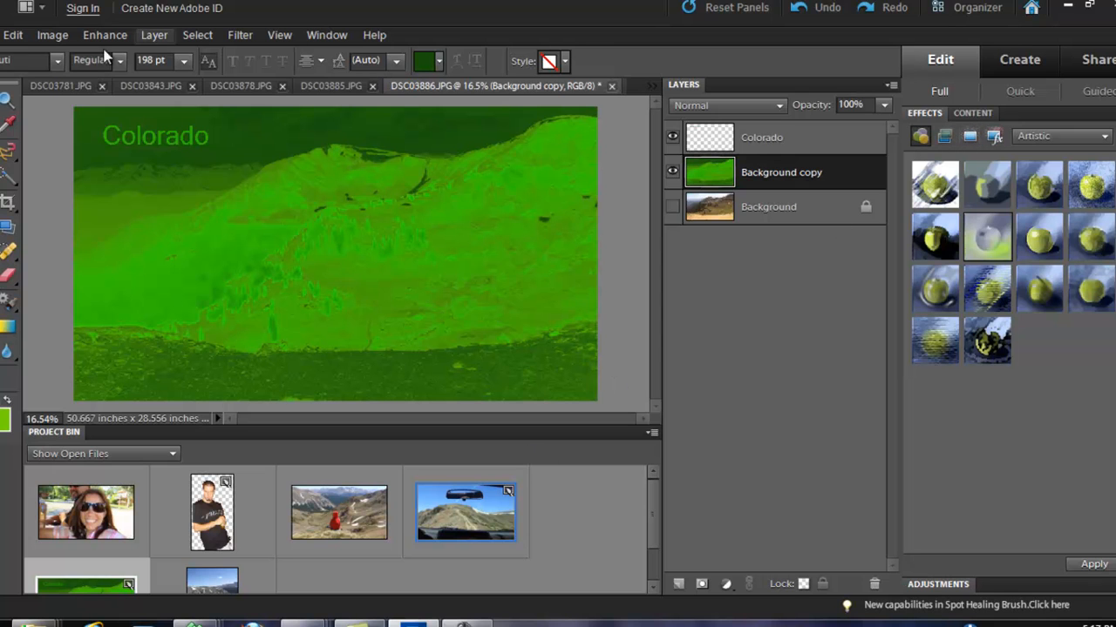
key(ctrl+z)
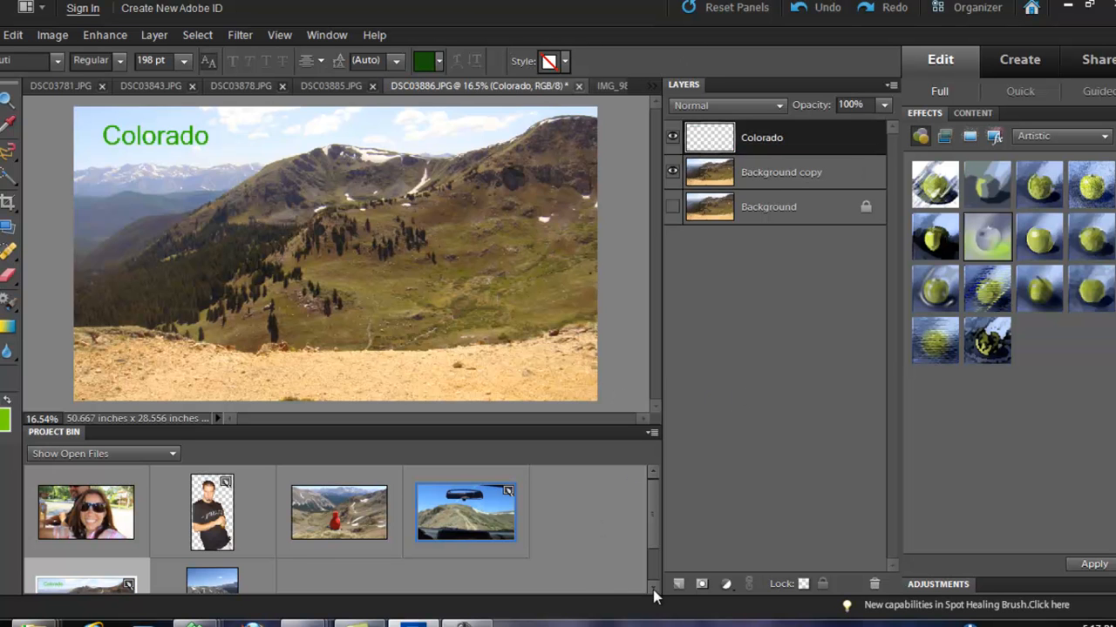
Step: Switch the filter category to Blur and apply the third filter of the second row to the Background copy layer
click(986, 341)
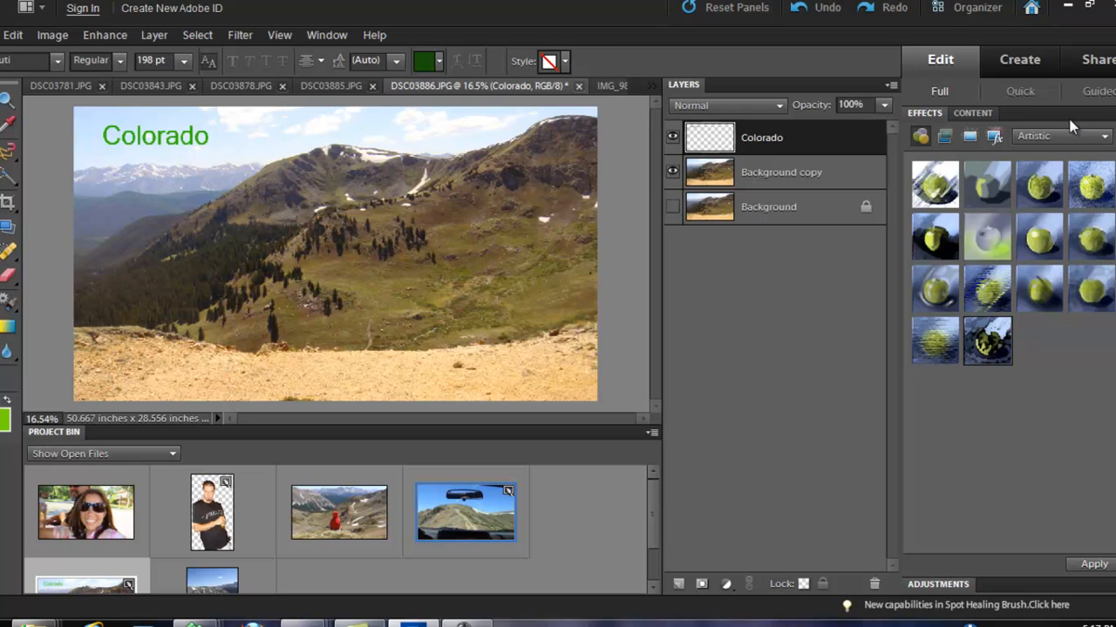
click(1070, 138)
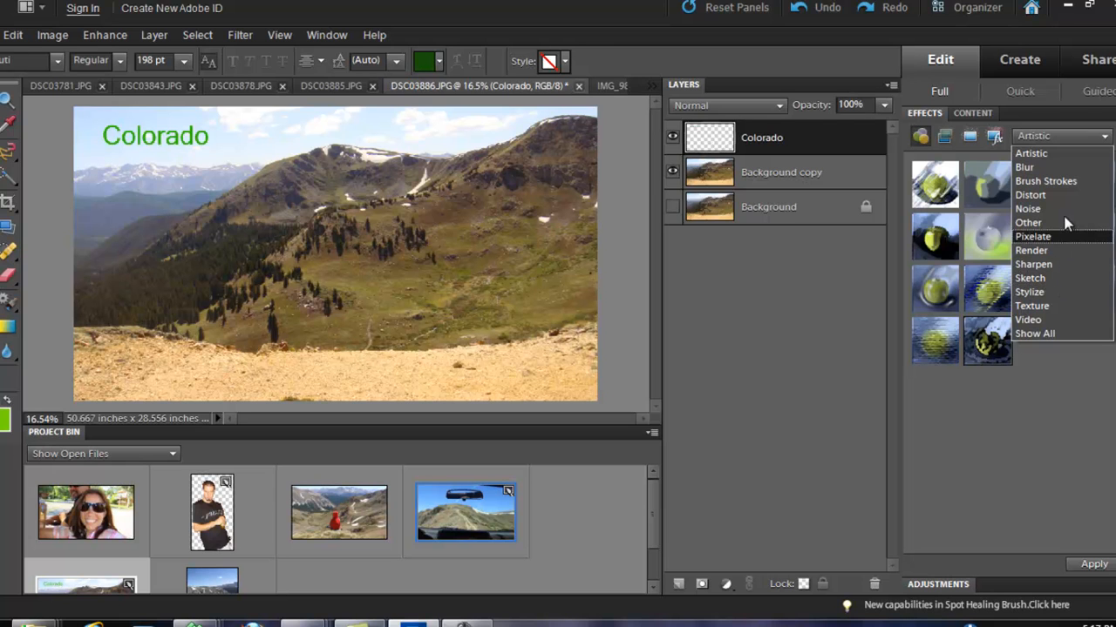
click(1053, 169)
drag(965, 260, 587, 349)
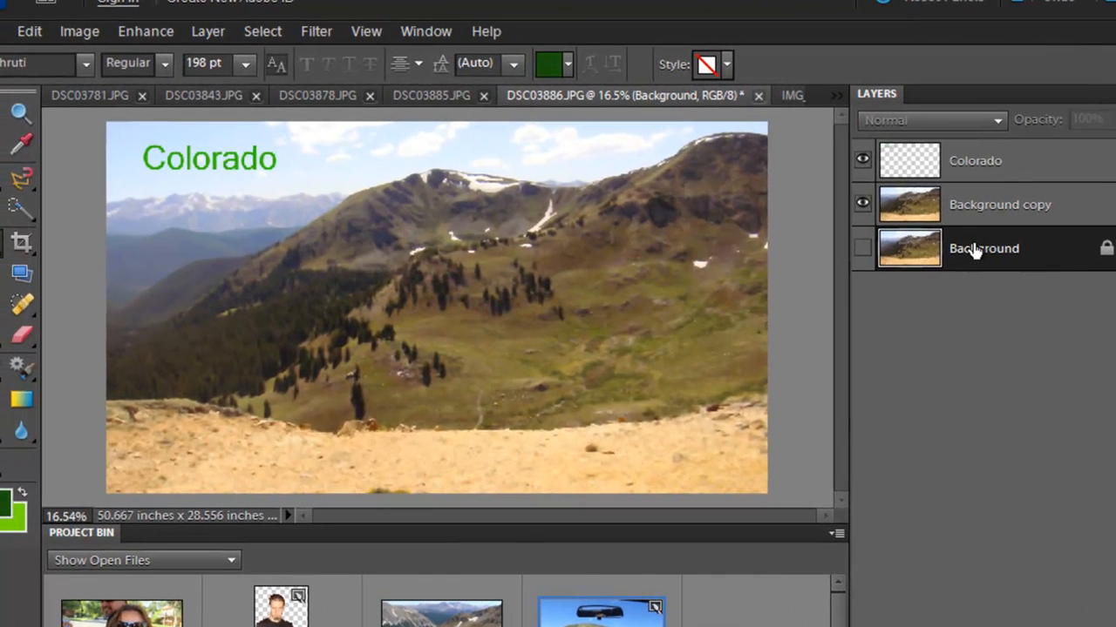
Step: Duplicate the Background layer and place the duplicate directly above the Background copy layer
right_click(758, 207)
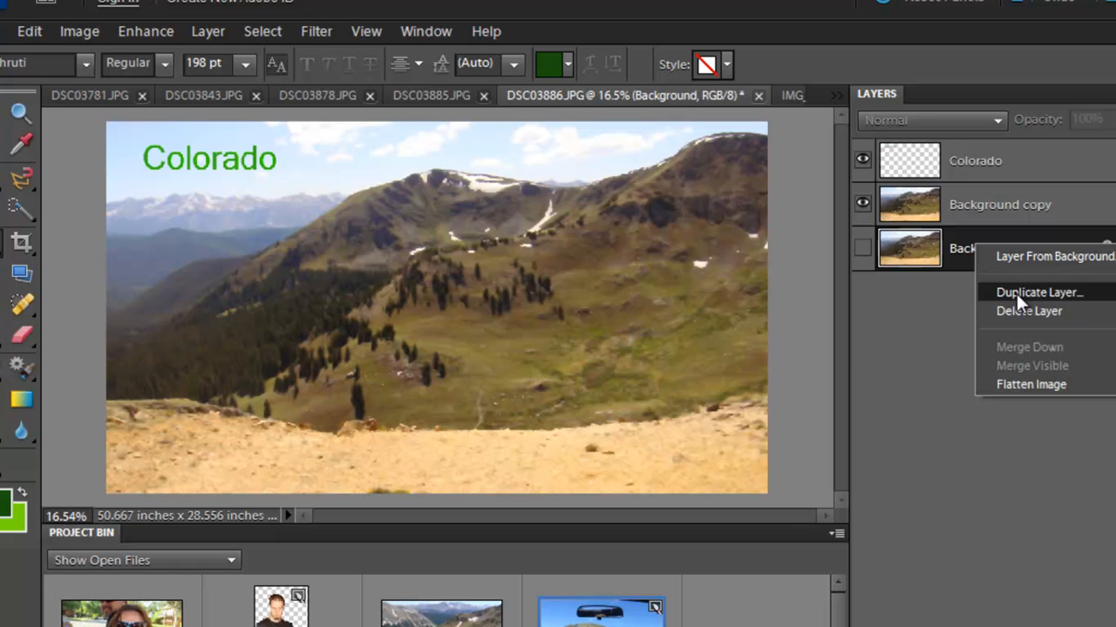
click(1016, 293)
key(Return)
drag(994, 257, 990, 202)
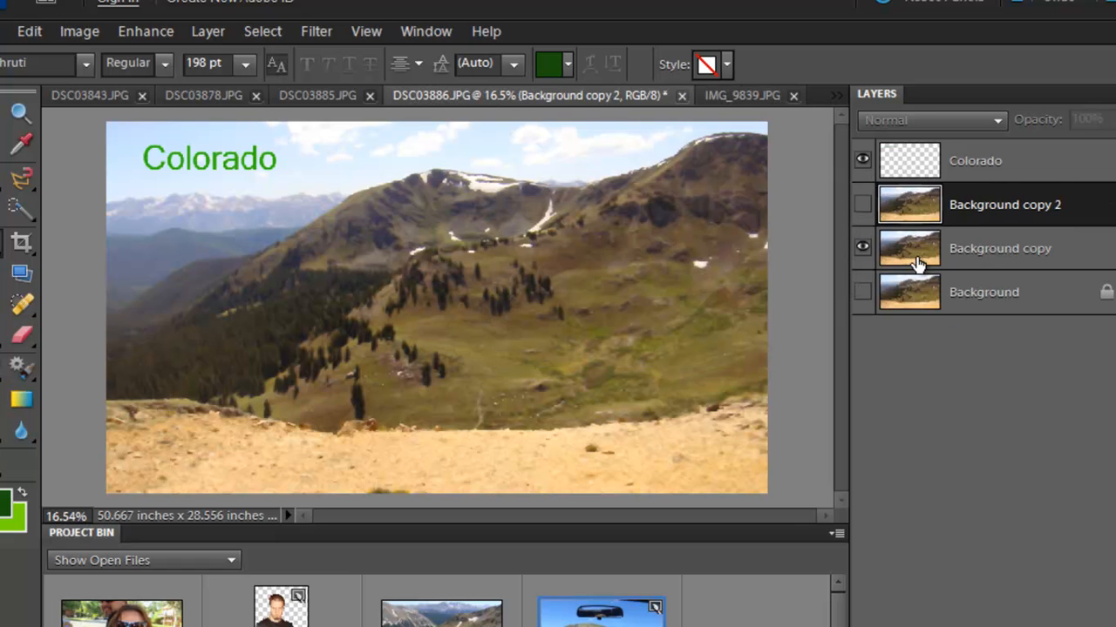
Step: Make all hidden layers visible and move the Background copy layer above Background copy 2
click(862, 204)
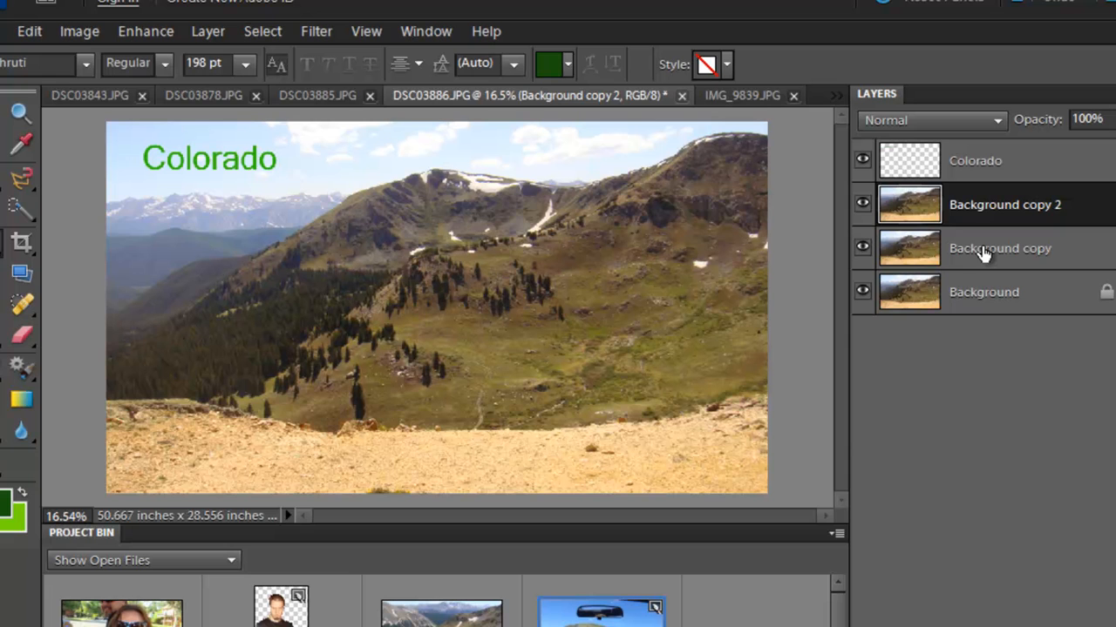
drag(985, 253, 993, 197)
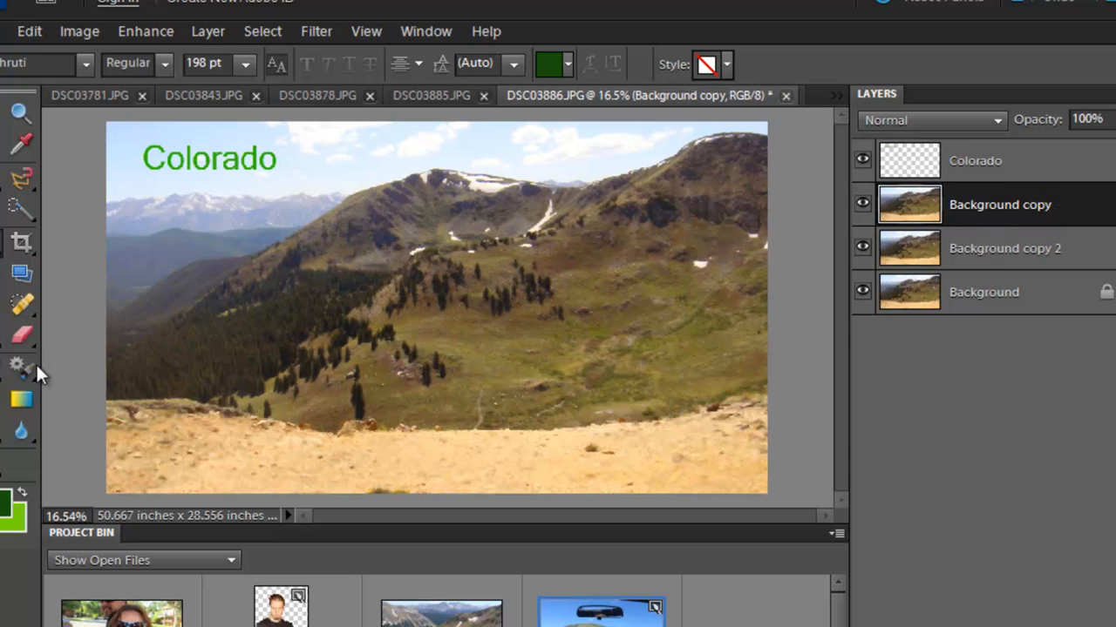
Step: Erase the sky and mountainside areas of the Background copy layer with a 330 px Eraser brush
click(25, 335)
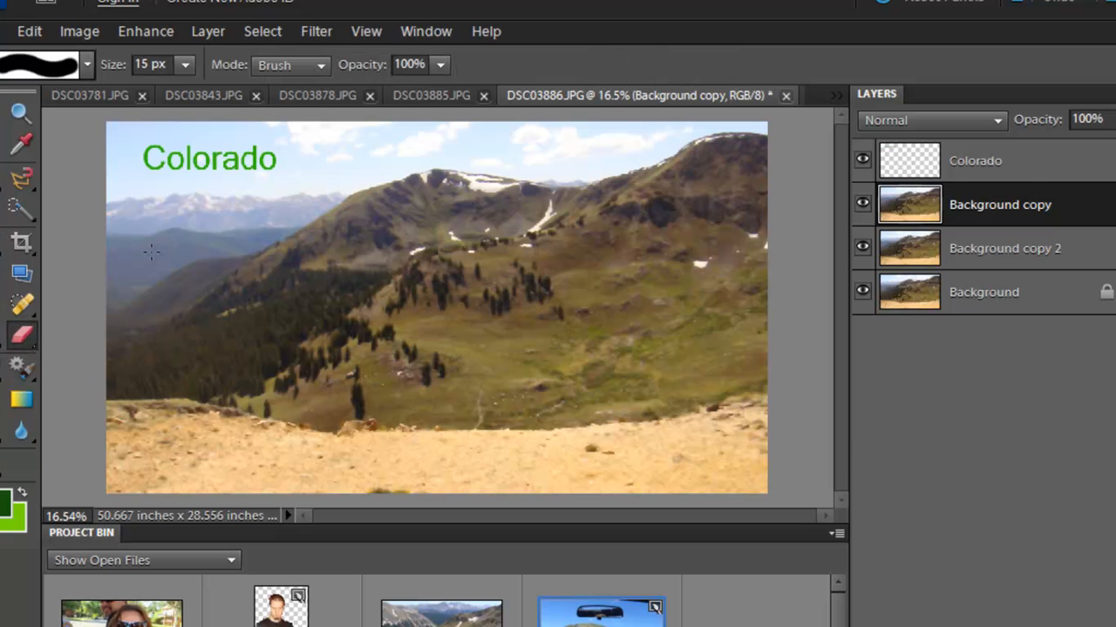
key(bracketright)
key(bracketright)
key(bracketright)
key(bracketright)
click(88, 64)
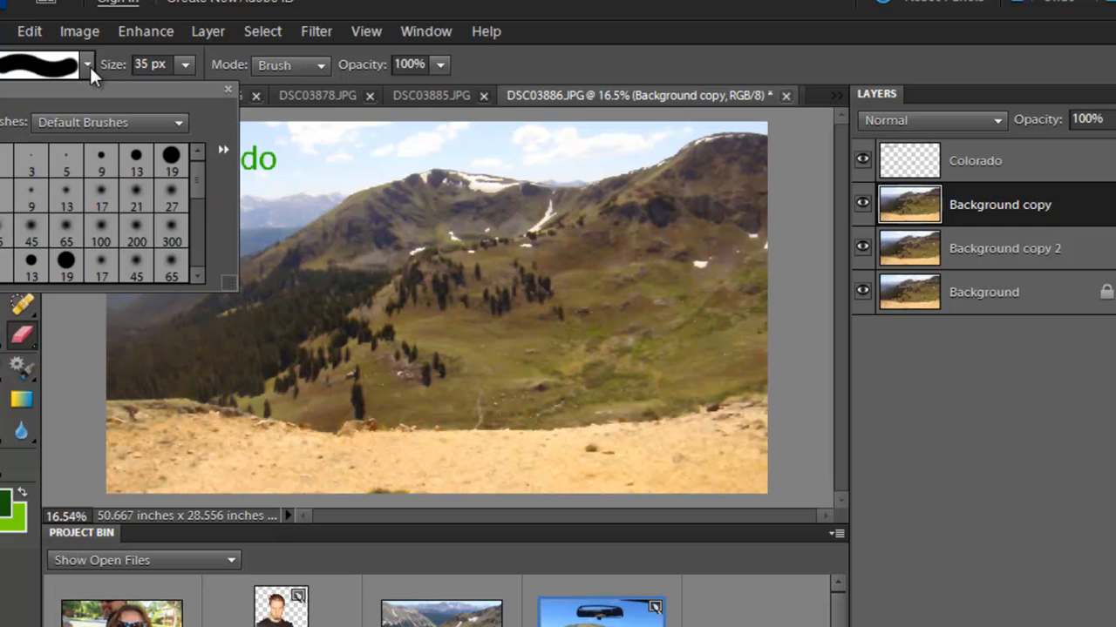
click(184, 65)
drag(185, 88, 190, 88)
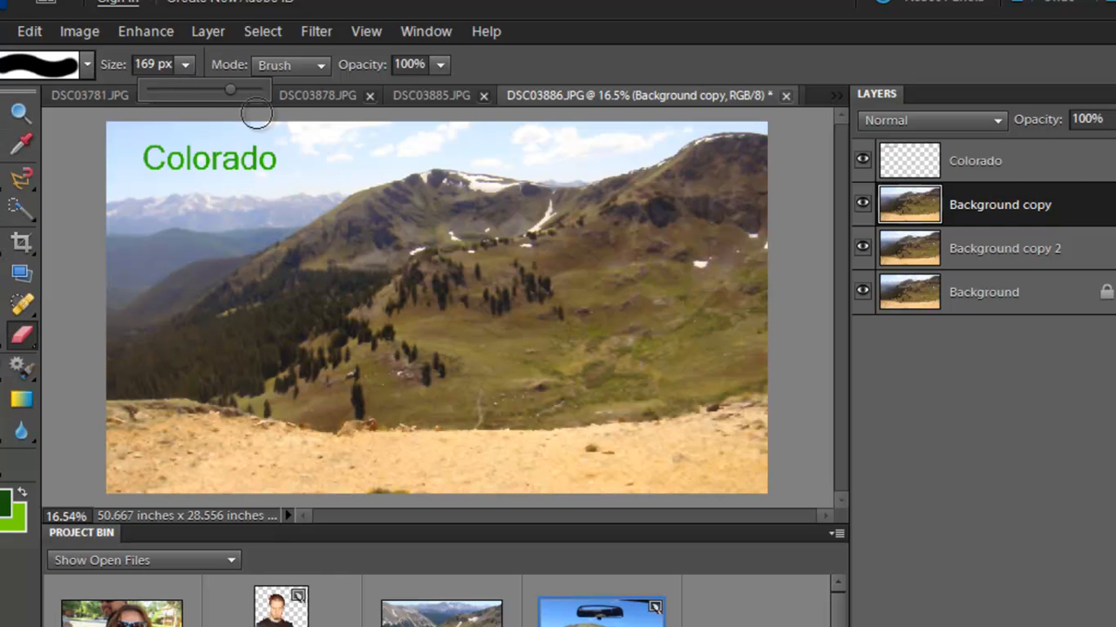
drag(256, 99, 234, 88)
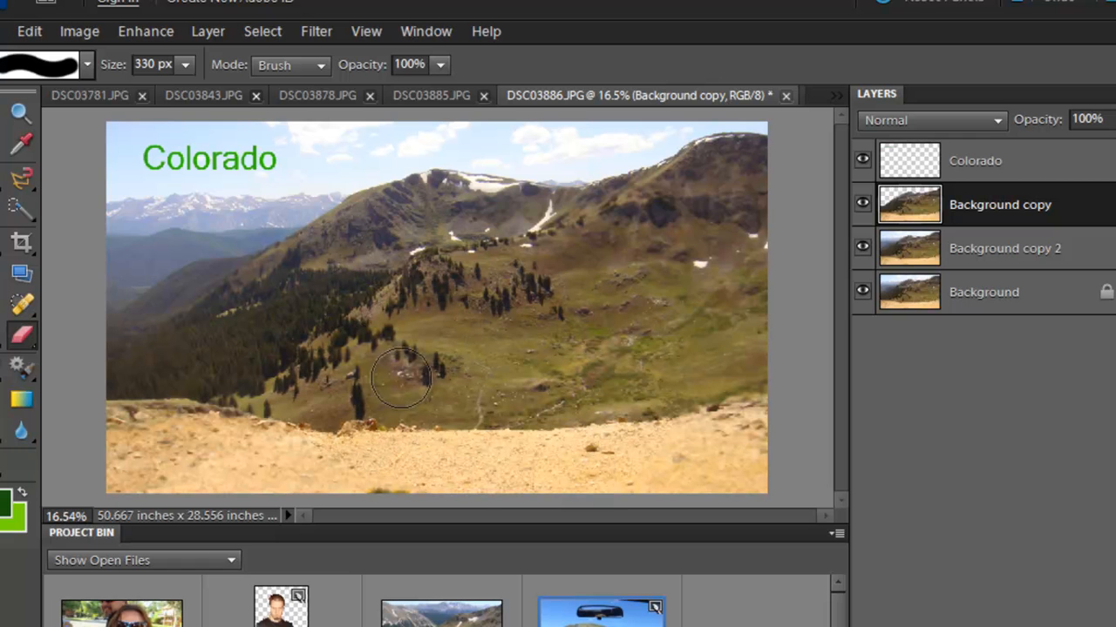
mouse_move(382, 256)
mouse_down()
mouse_move(531, 415)
mouse_move(635, 181)
mouse_move(310, 272)
mouse_move(745, 247)
mouse_up()
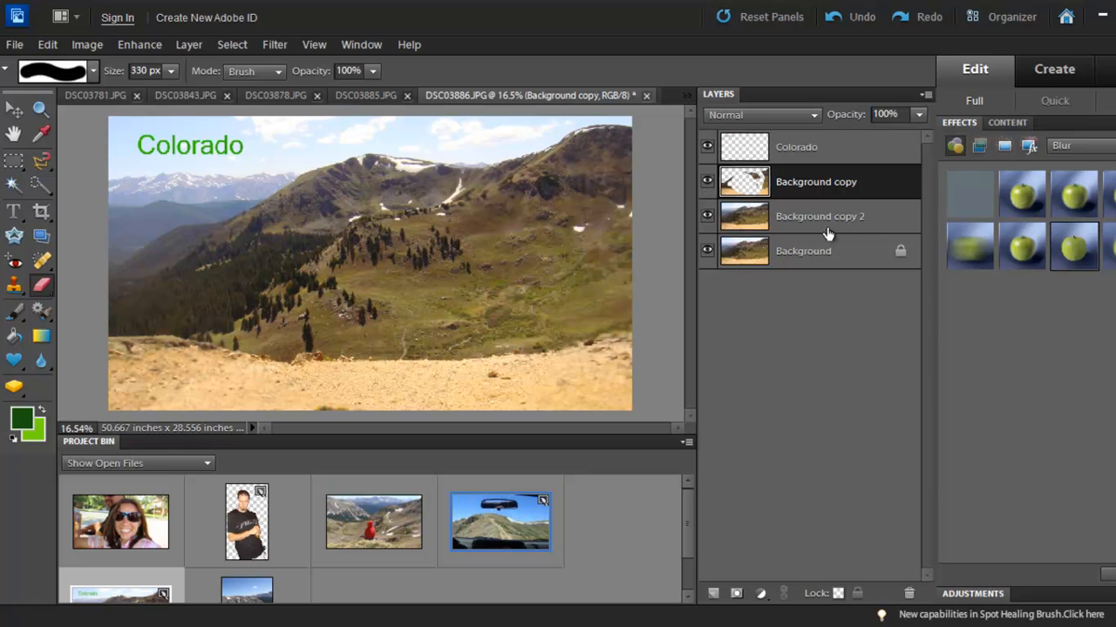
Step: Toggle the visibility of the partly erased Background copy layer and delete that layer
click(708, 181)
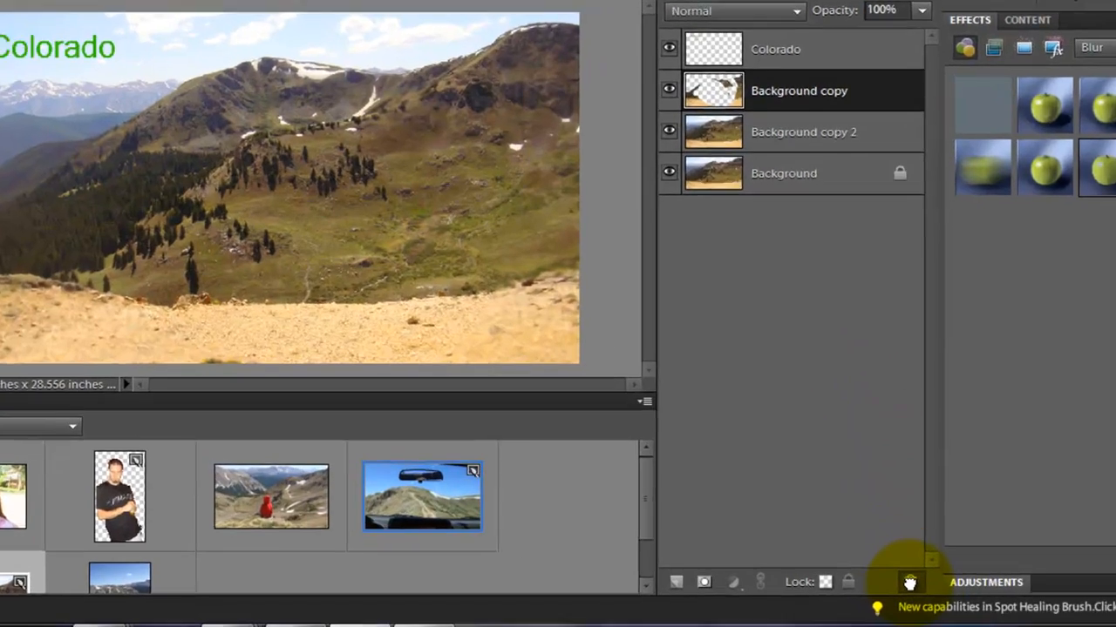
click(909, 582)
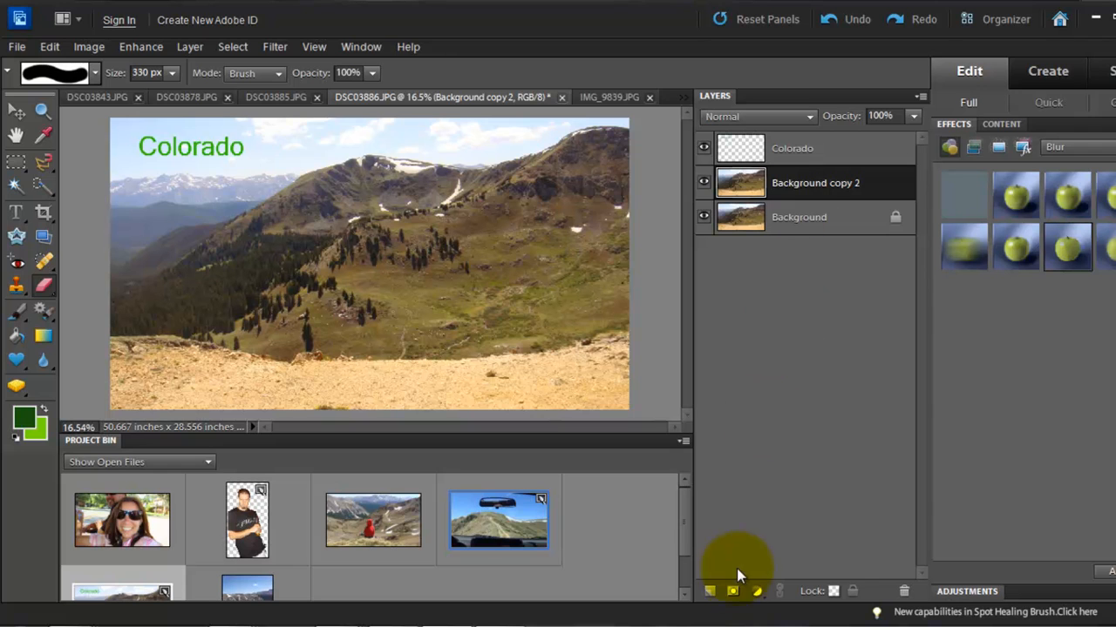
Step: Add a Brightness/Contrast adjustment layer above Background copy 2 and lower its brightness
click(756, 592)
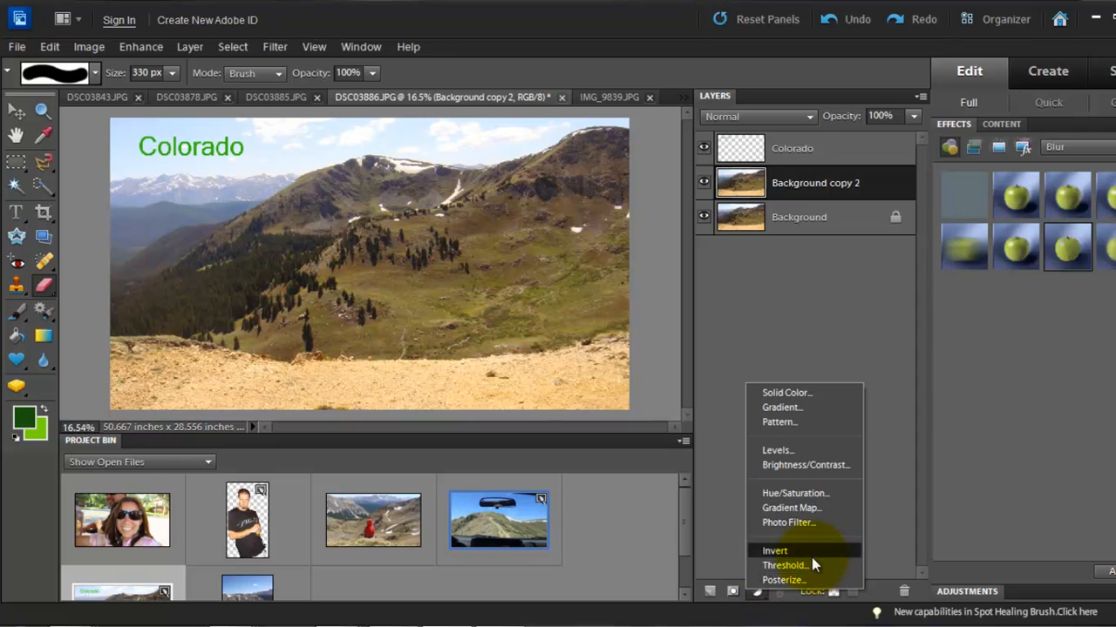
click(795, 466)
mouse_move(1050, 375)
mouse_down()
mouse_move(1063, 378)
mouse_move(1031, 384)
mouse_up()
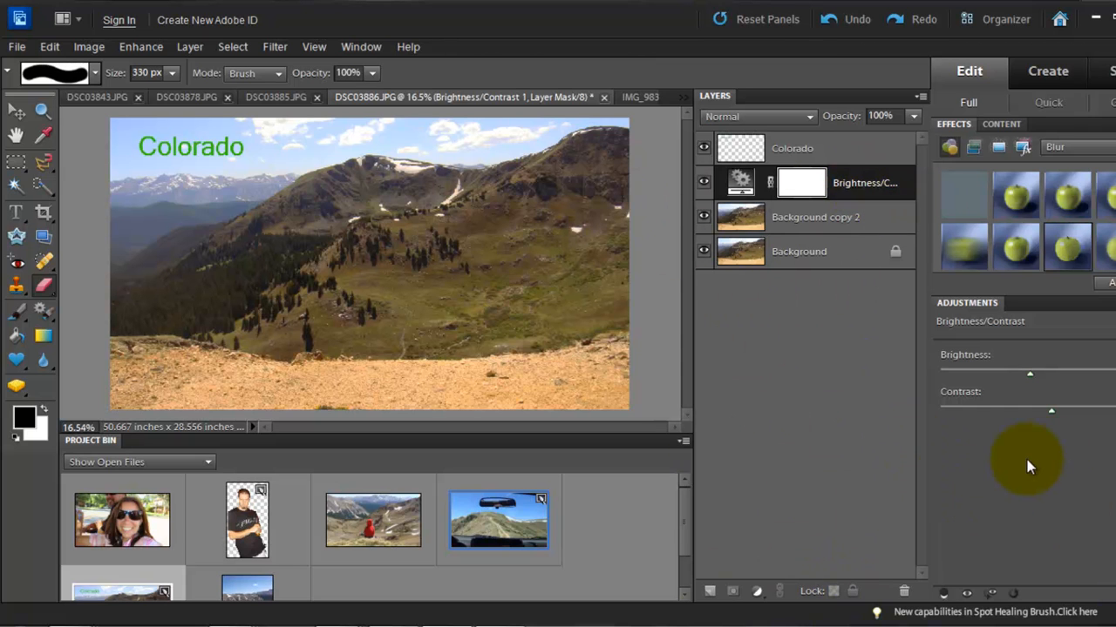
click(756, 592)
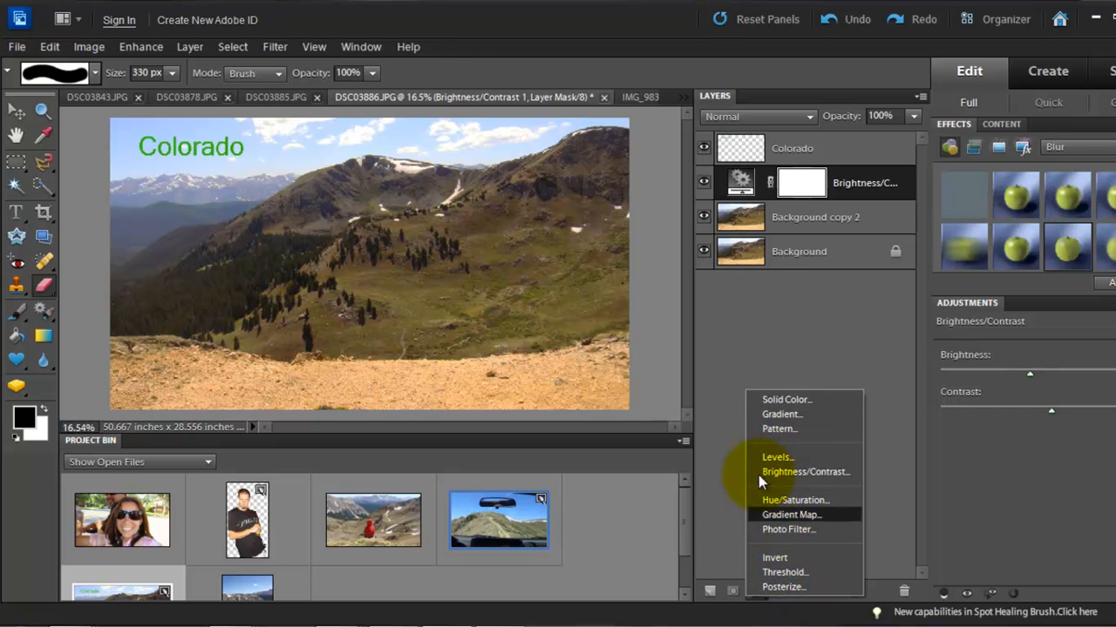
click(710, 371)
Step: Toggle the Brightness/Contrast adjustment layer's visibility and delete that layer
click(793, 228)
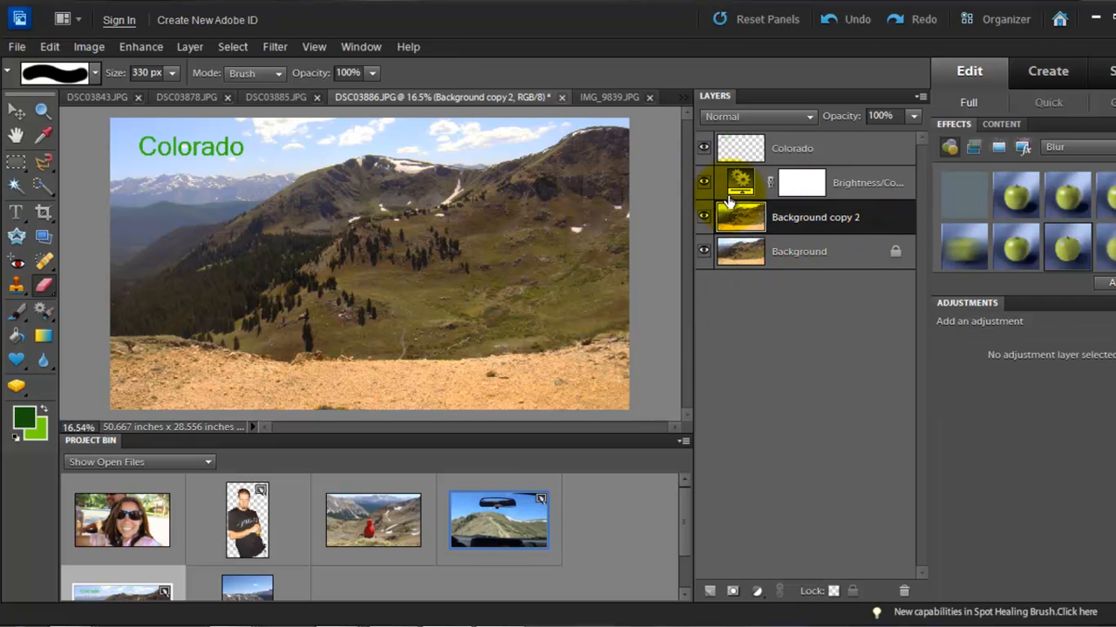
click(702, 183)
drag(836, 188, 902, 591)
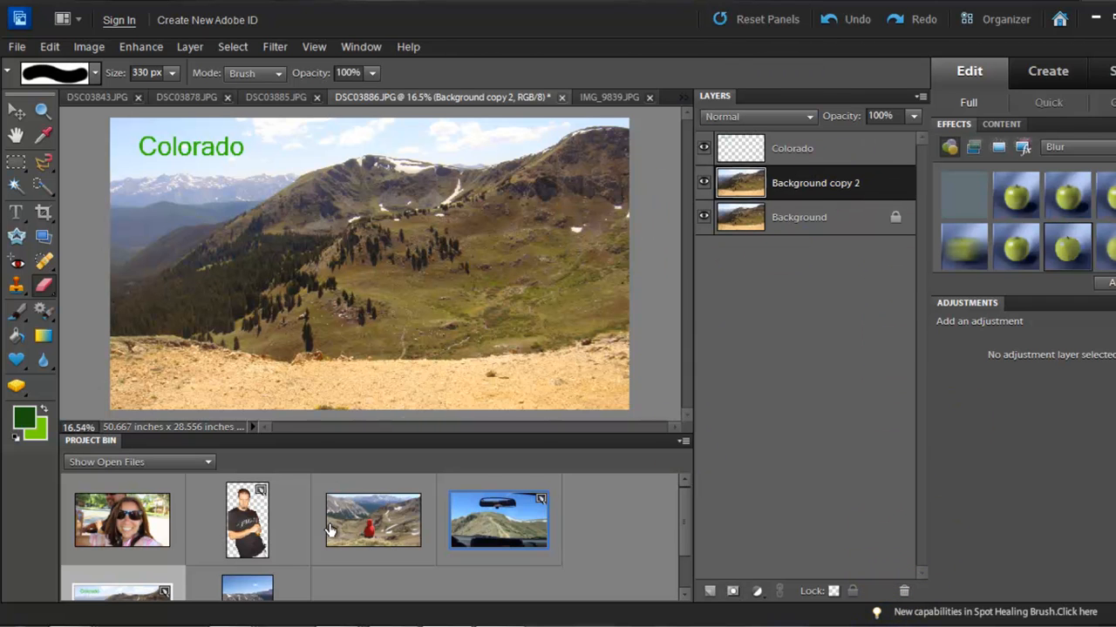
Step: Open the IMG_9839.JPG photo and select the seated figure in the red jacket, including the shadow, with the Quick Selection tool
click(366, 523)
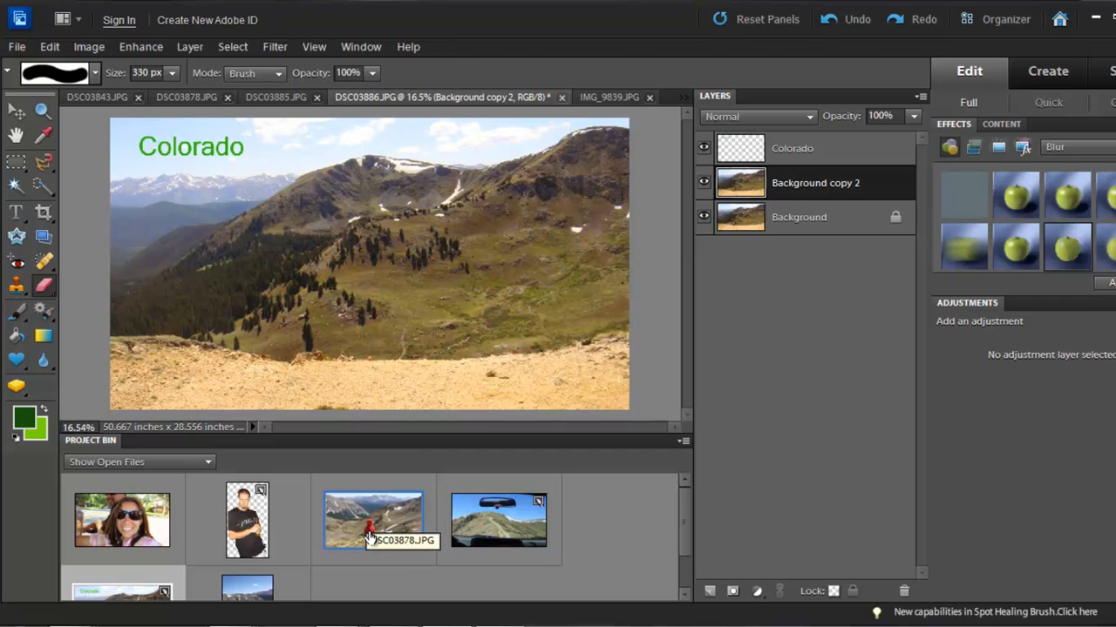
click(609, 96)
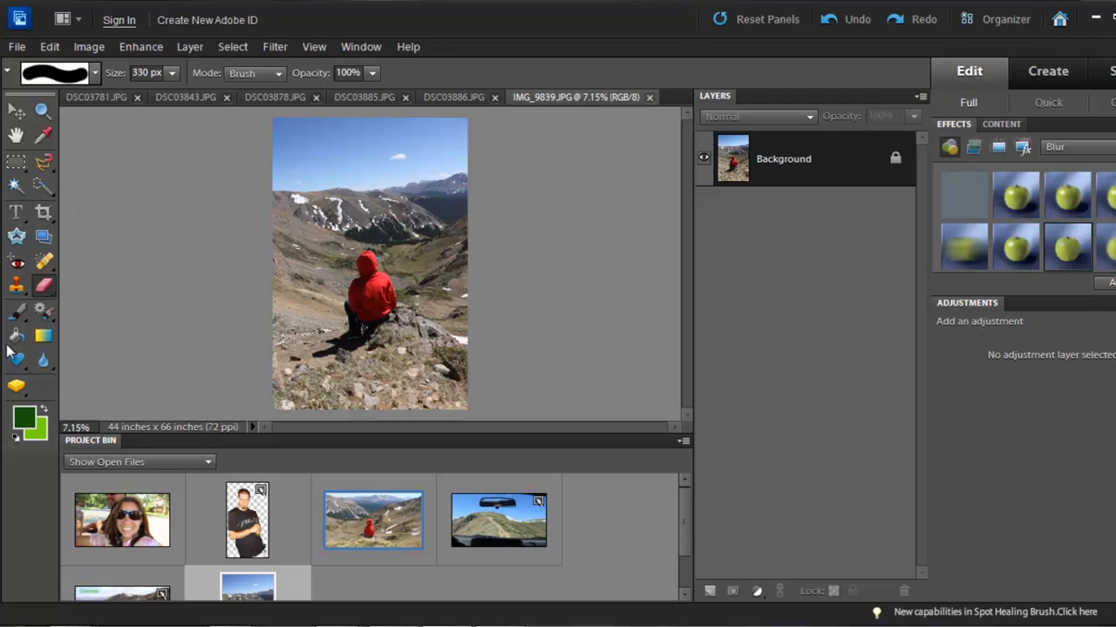
click(41, 186)
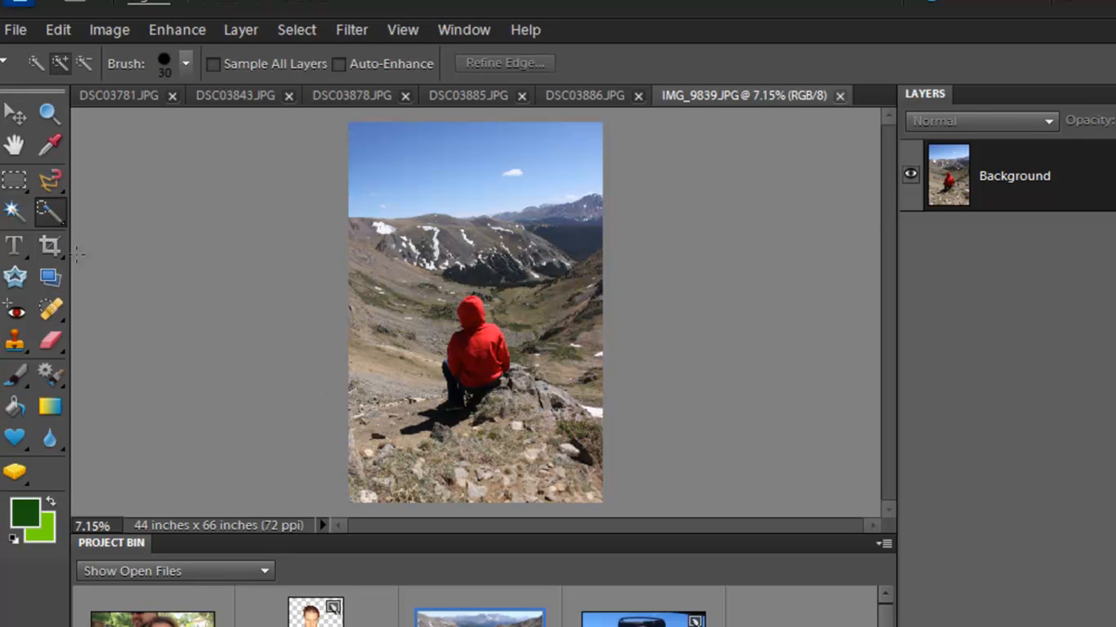
click(52, 217)
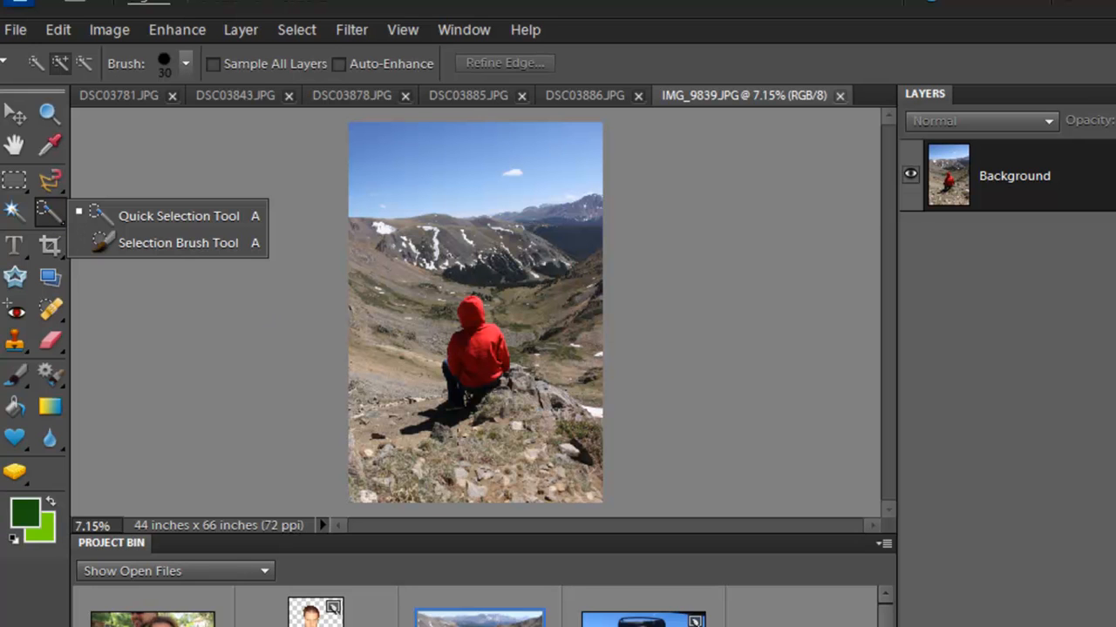
mouse_move(441, 419)
mouse_down()
mouse_move(497, 378)
mouse_move(469, 341)
mouse_up()
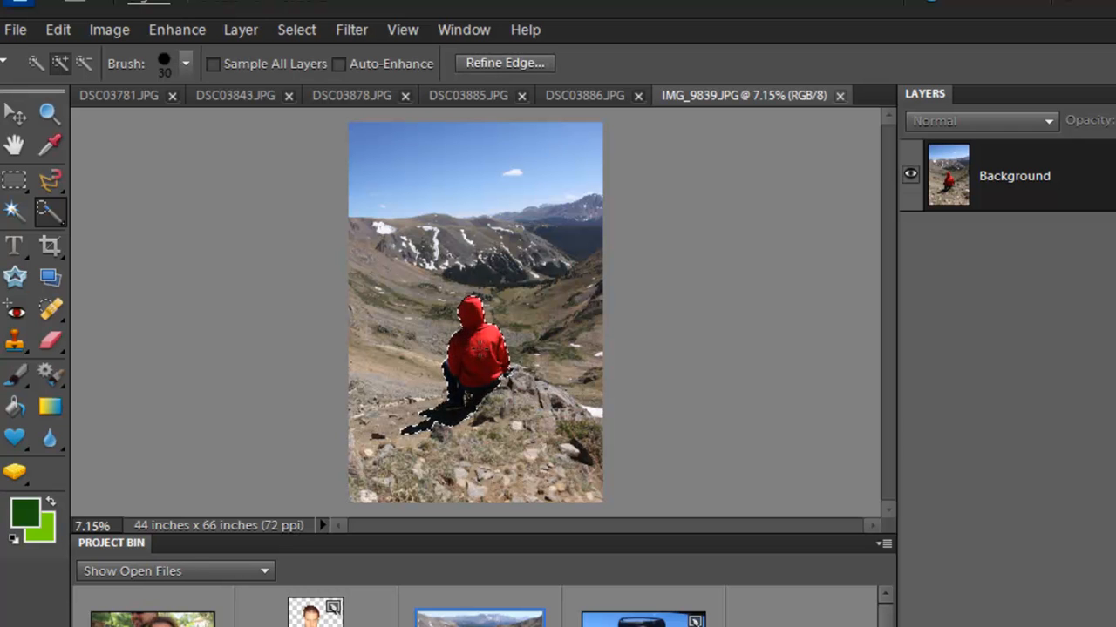
Step: Copy the selected red-jacket figure to a new layer and hide the Background layer
right_click(480, 351)
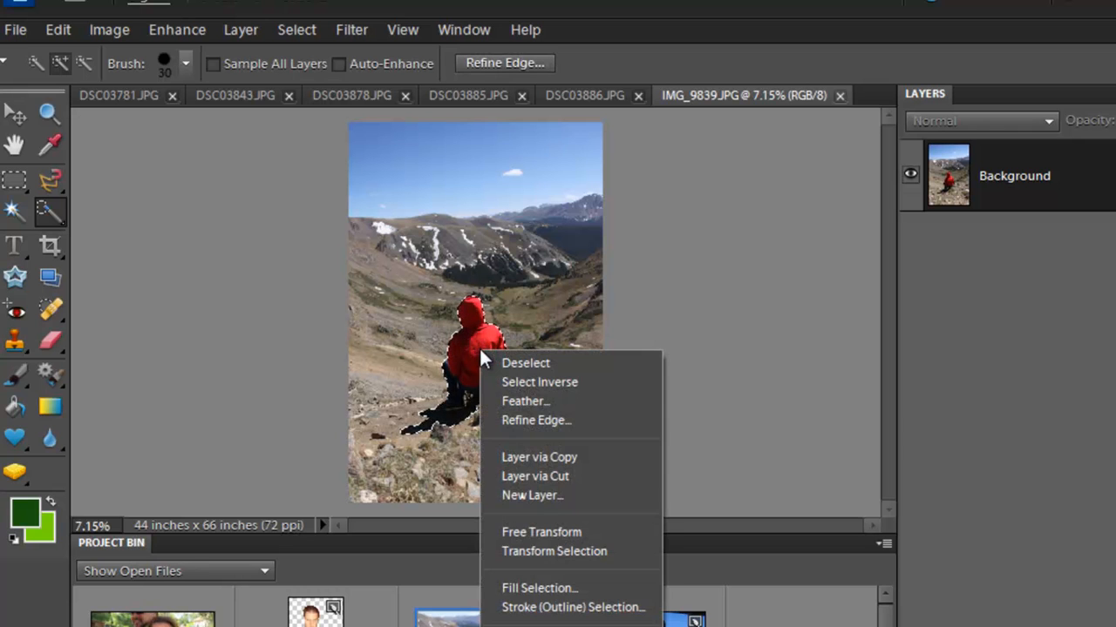
click(524, 458)
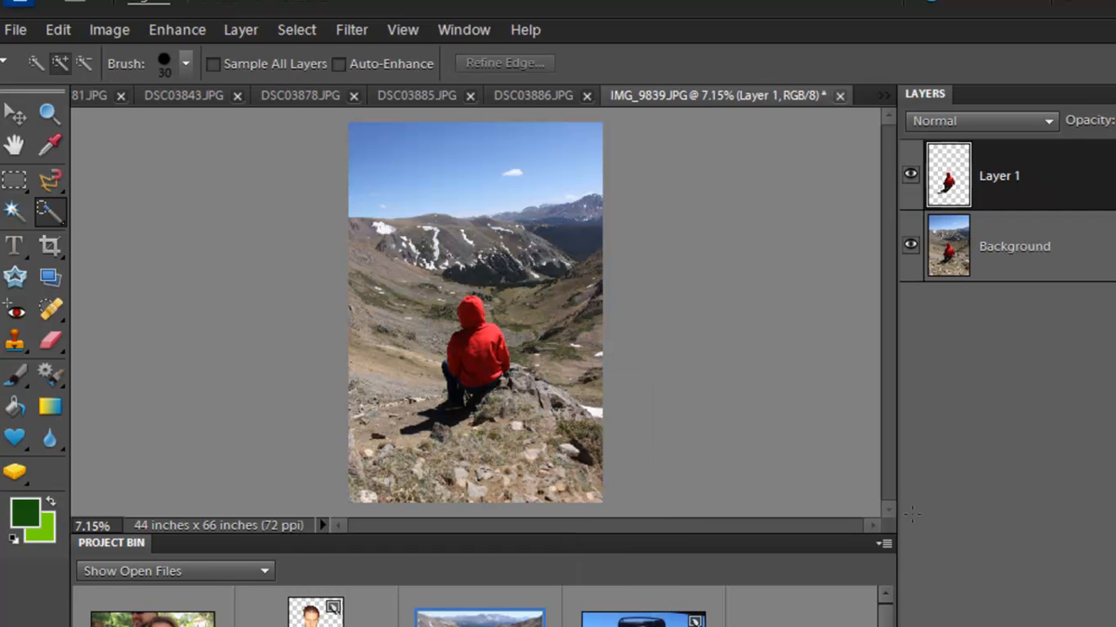
click(910, 246)
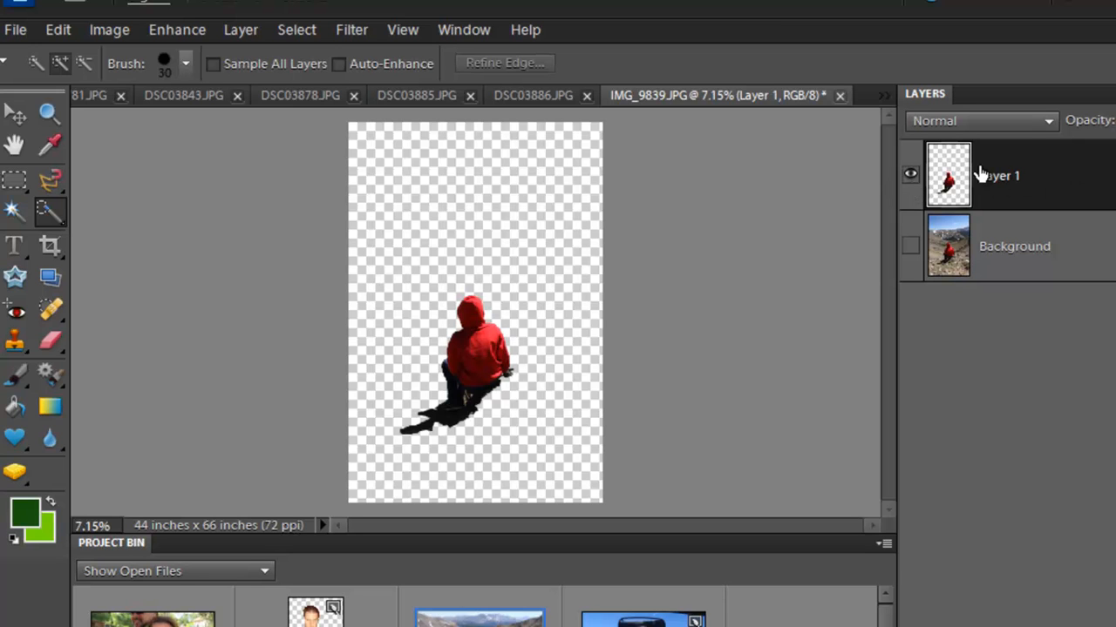
Step: In DSC03843.JPG, erase the black leftover fragment beside the cut-out man's waist with a 28 px Eraser brush
click(315, 613)
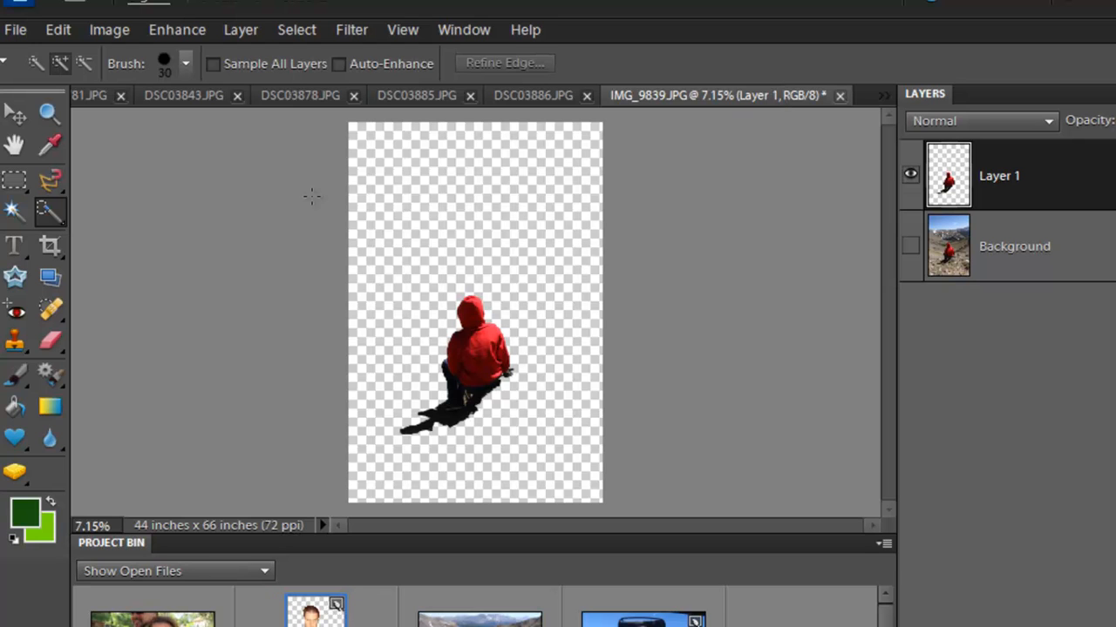
click(187, 90)
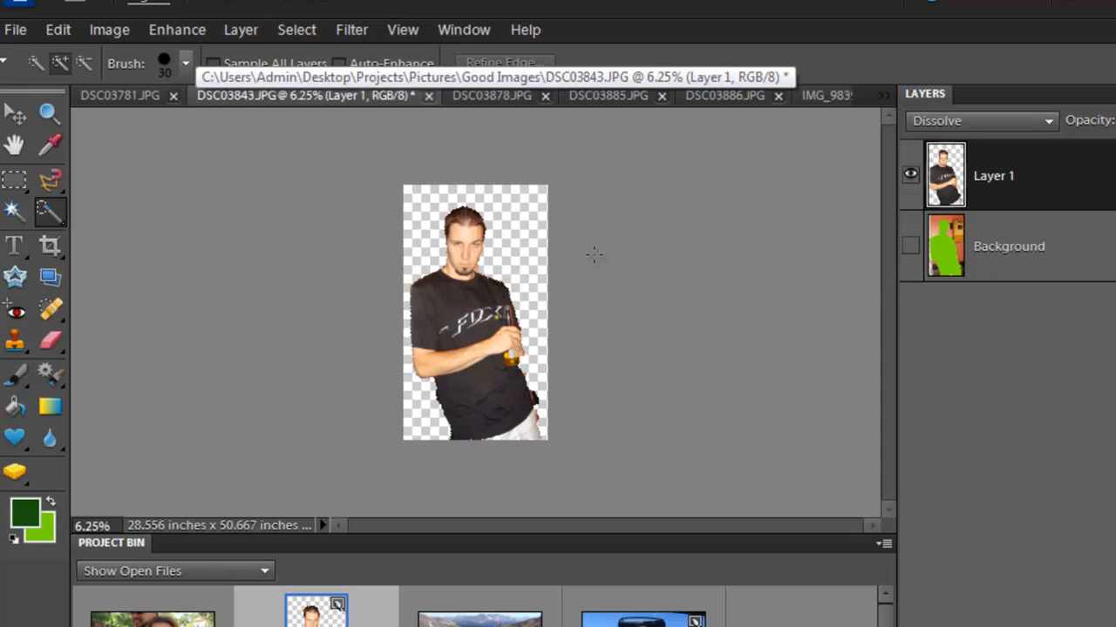
click(48, 113)
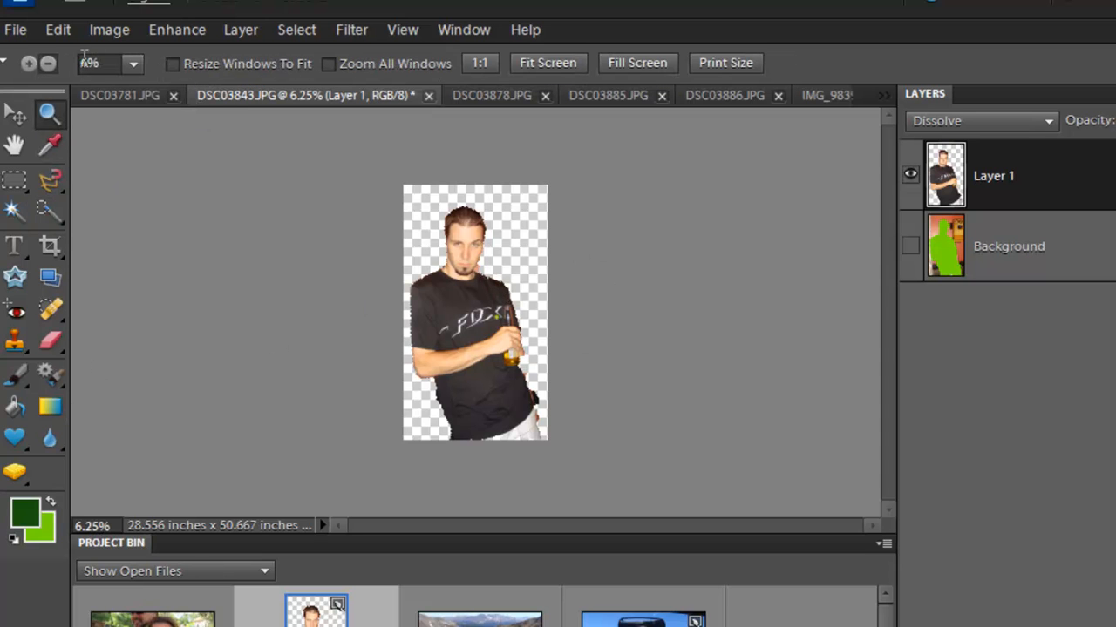
click(458, 370)
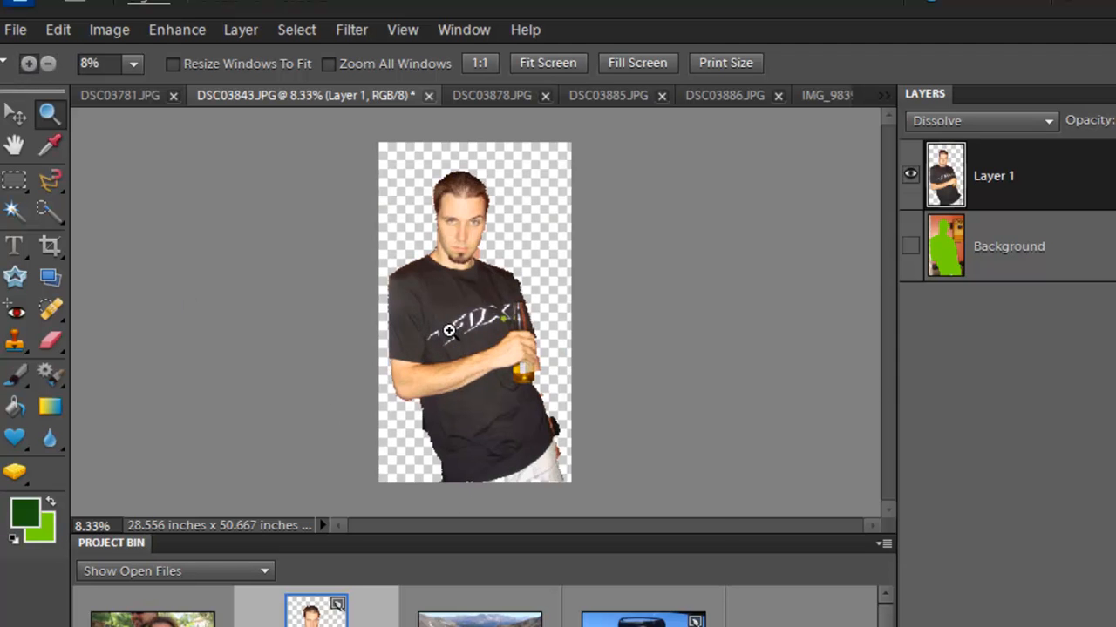
click(488, 371)
click(520, 373)
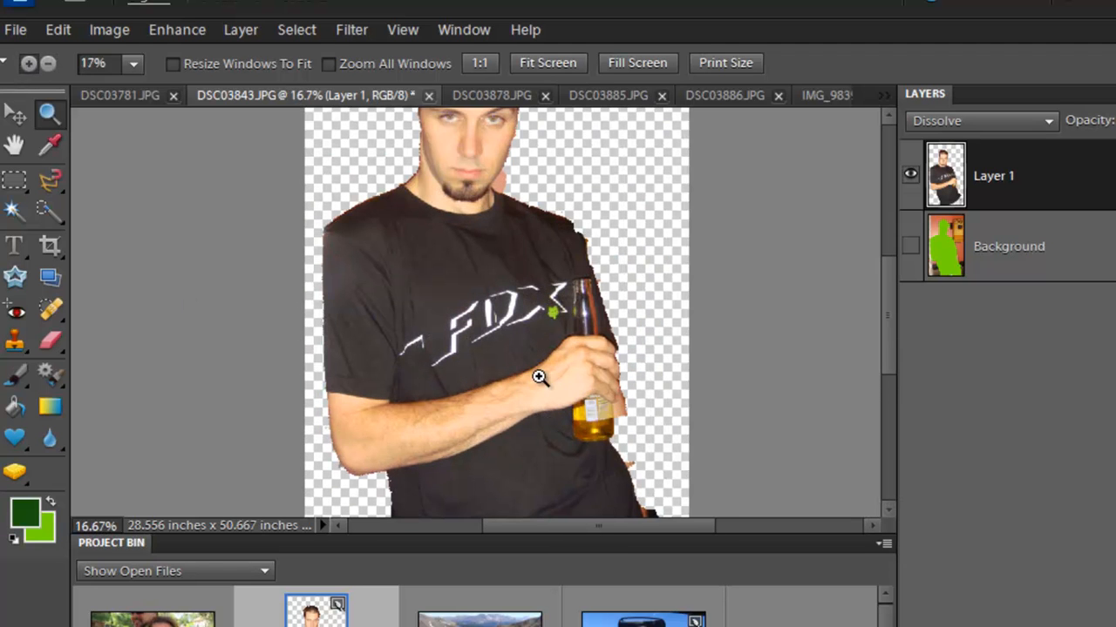
click(540, 381)
drag(572, 498, 332, 210)
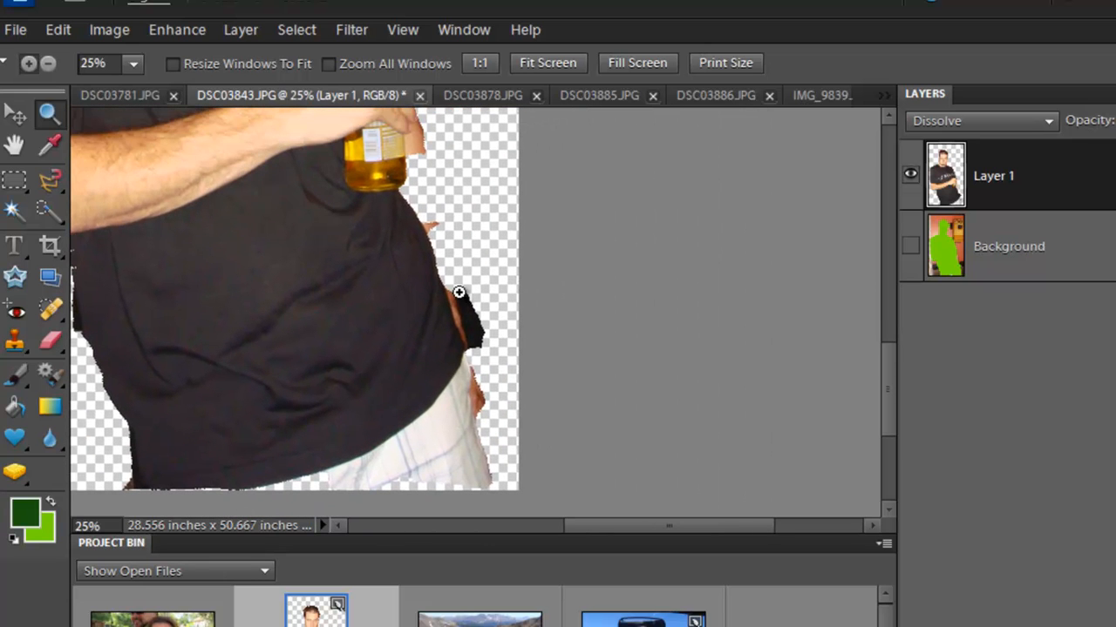
click(48, 341)
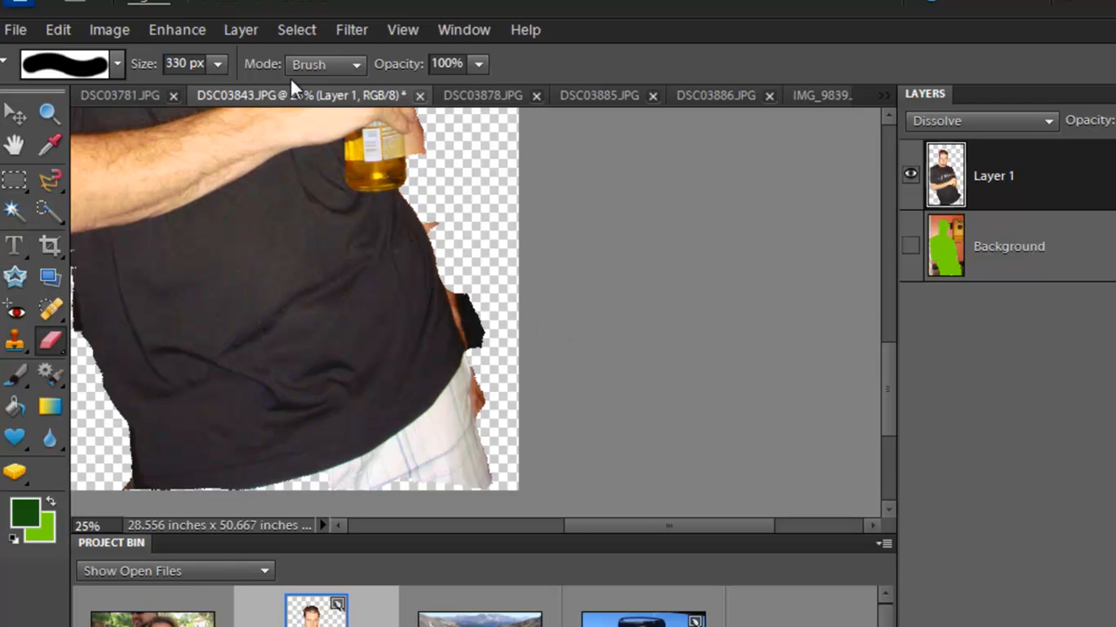
click(217, 64)
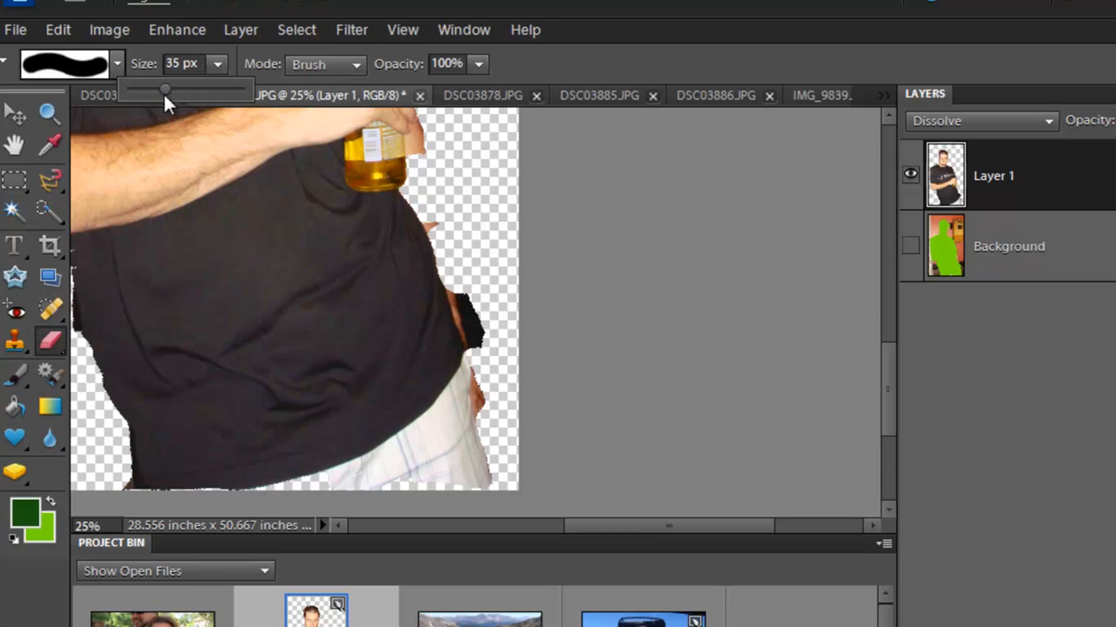
click(462, 295)
mouse_move(465, 302)
mouse_down()
mouse_move(493, 354)
mouse_move(462, 290)
mouse_move(485, 360)
mouse_move(469, 299)
mouse_up()
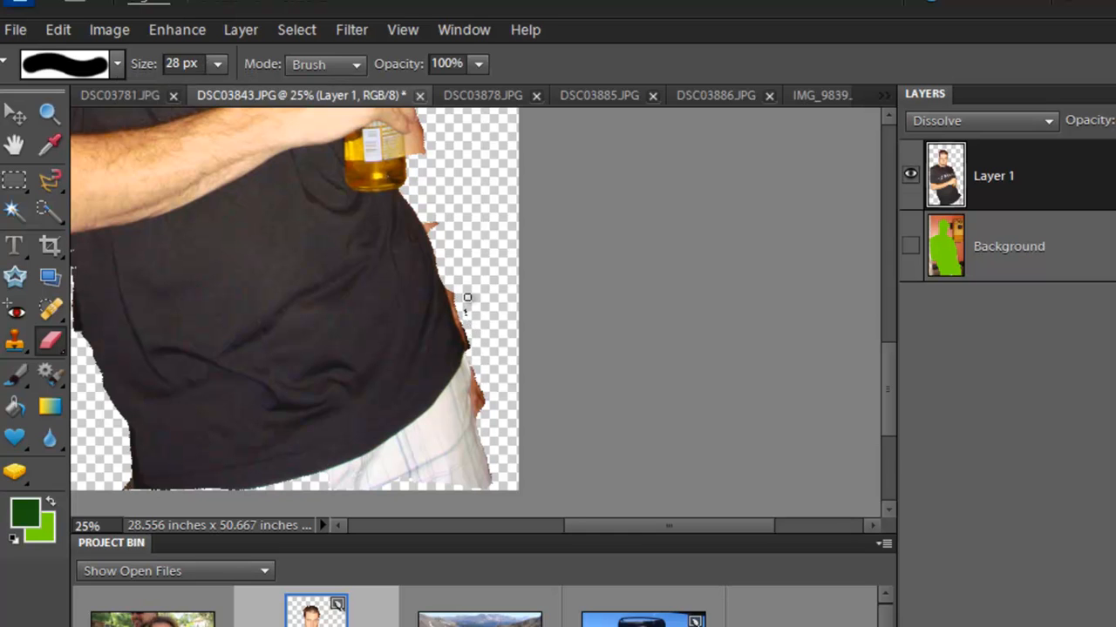
Step: Erase stray background remnants along the side of the man's shirt and shorts at 100% eraser opacity
click(478, 63)
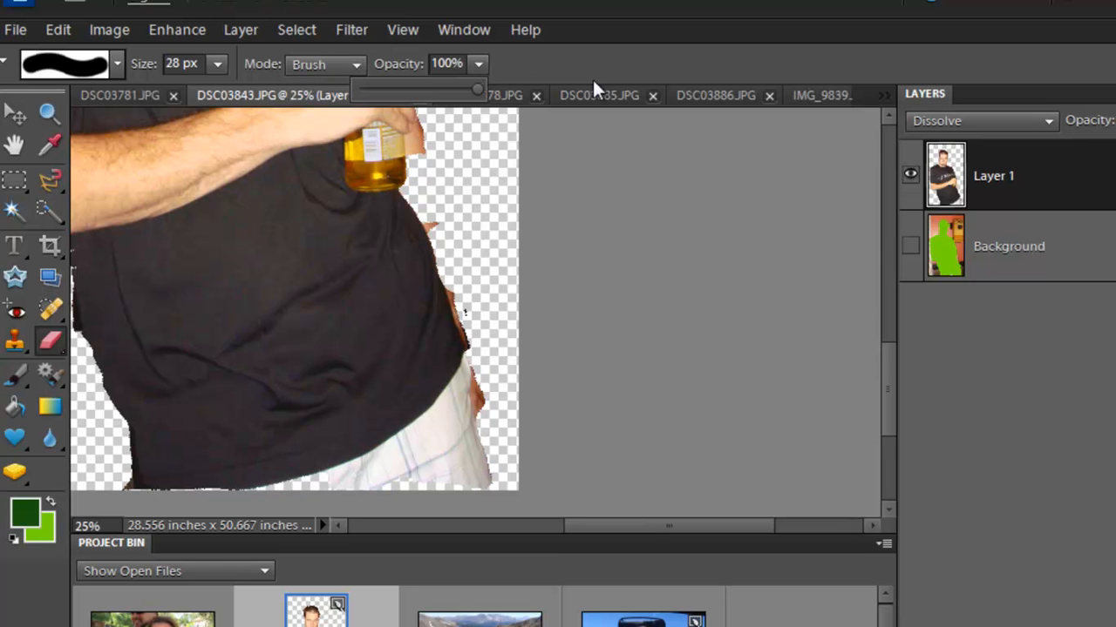
click(460, 284)
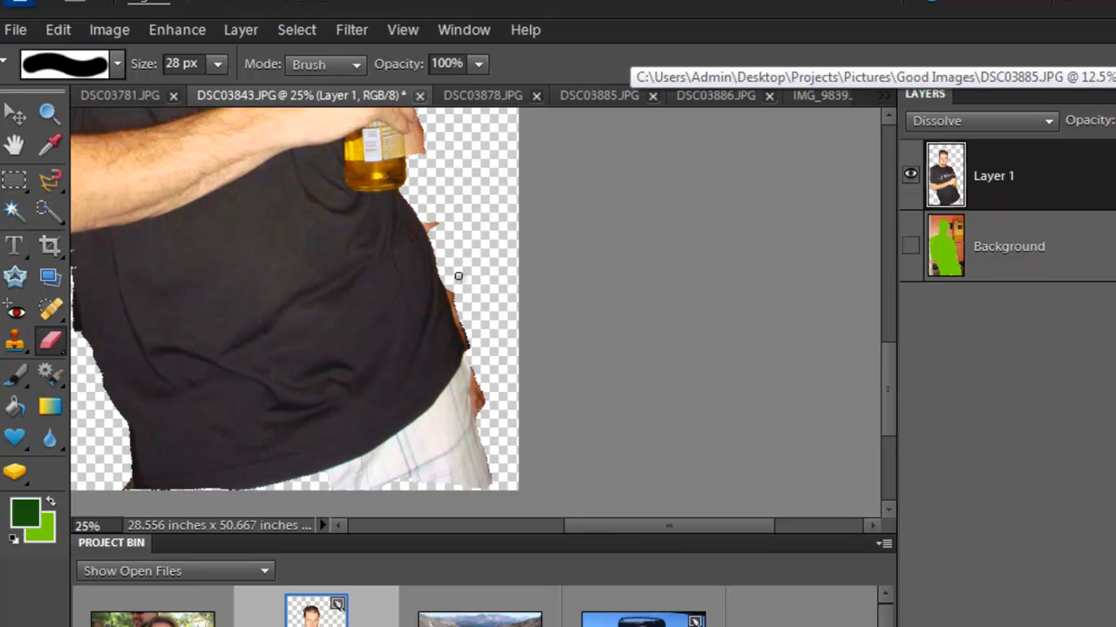
drag(429, 219, 482, 382)
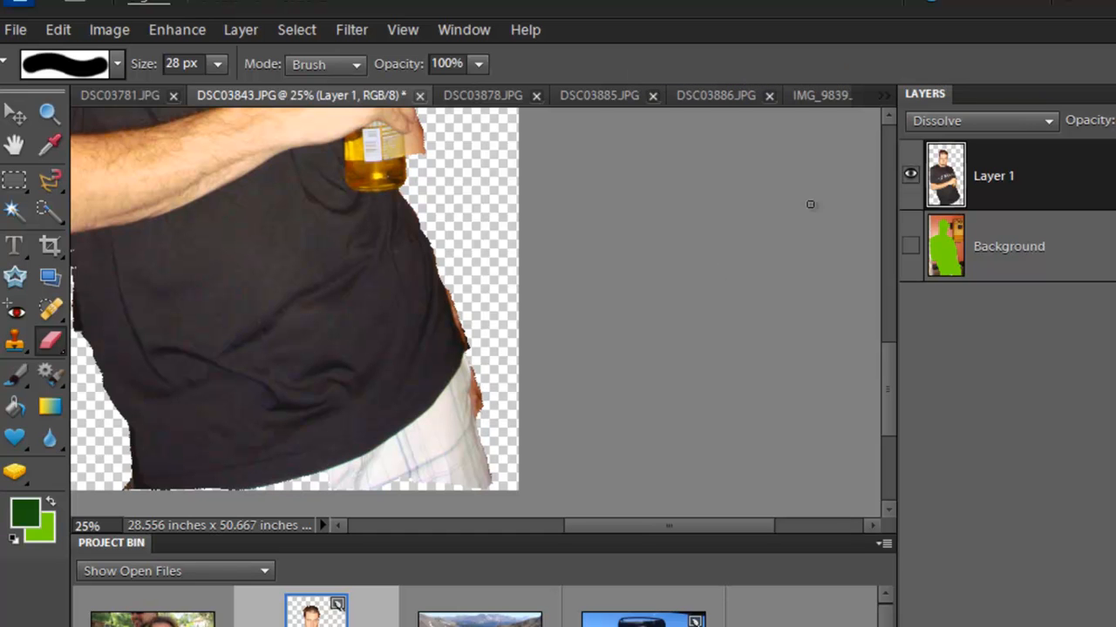
Step: Place the cut-out man from DSC03843.JPG into the DSC03886.JPG mountain photo and undo the stray eraser stroke on his shirt
click(488, 93)
click(580, 93)
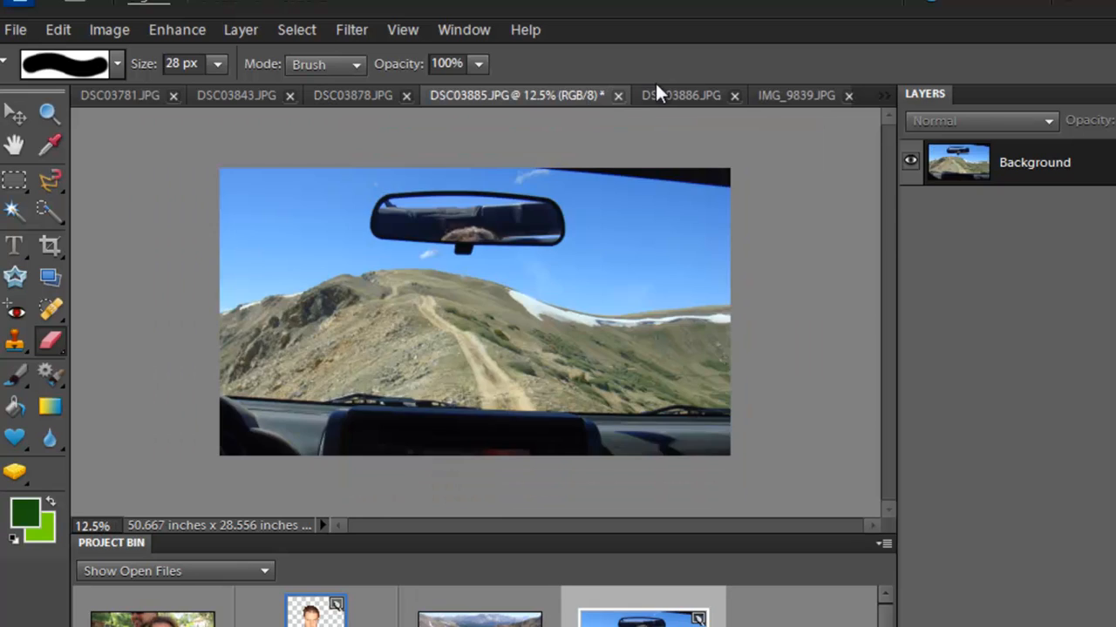
click(672, 97)
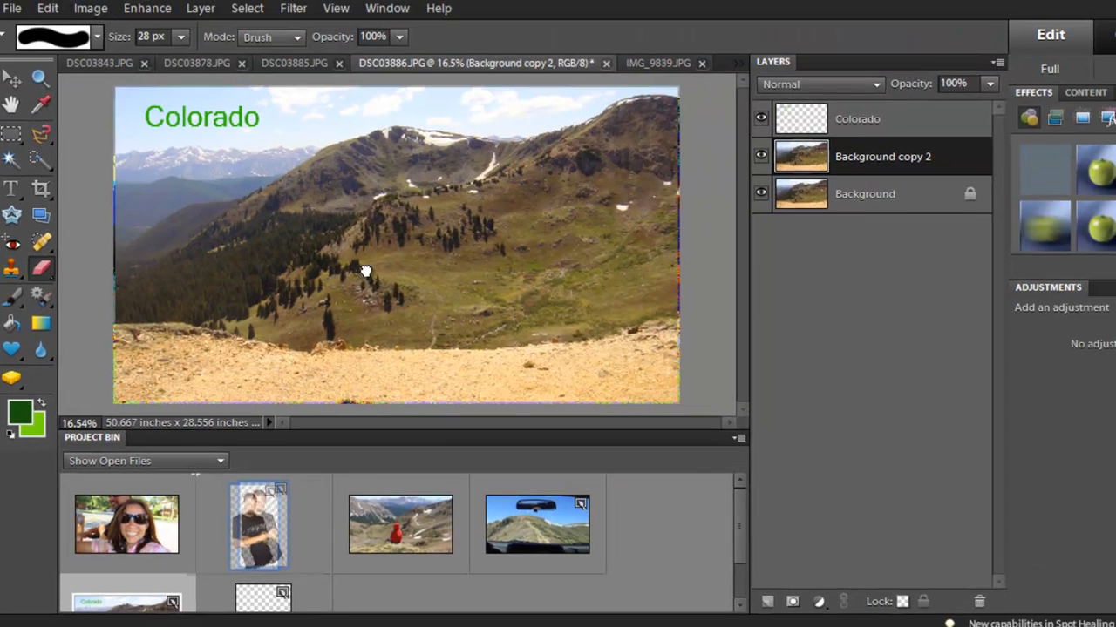
drag(366, 271, 361, 270)
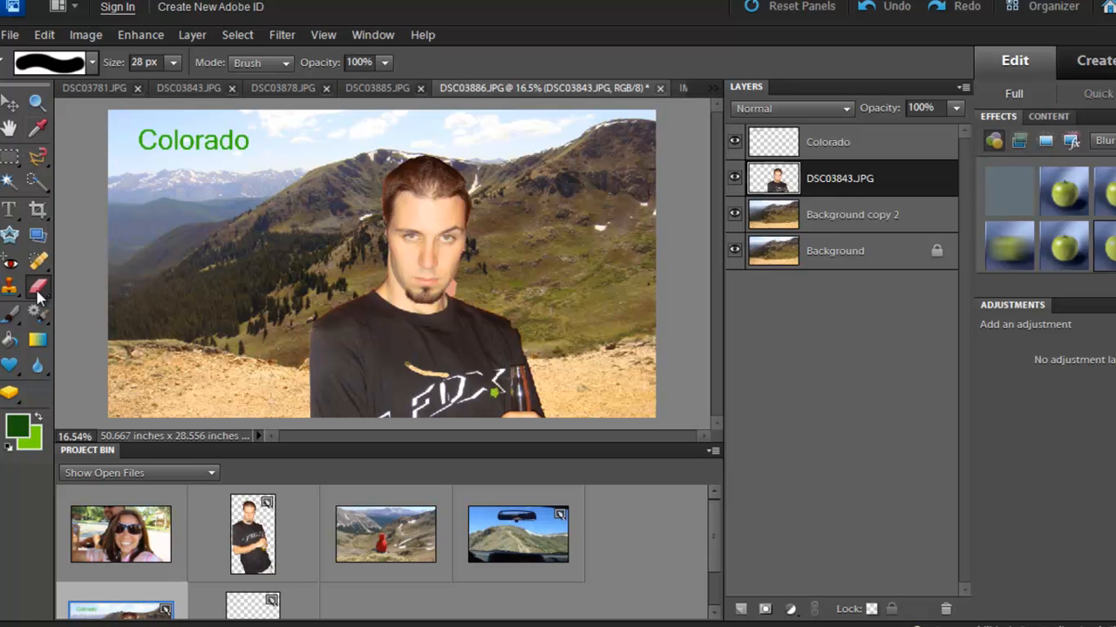
click(9, 106)
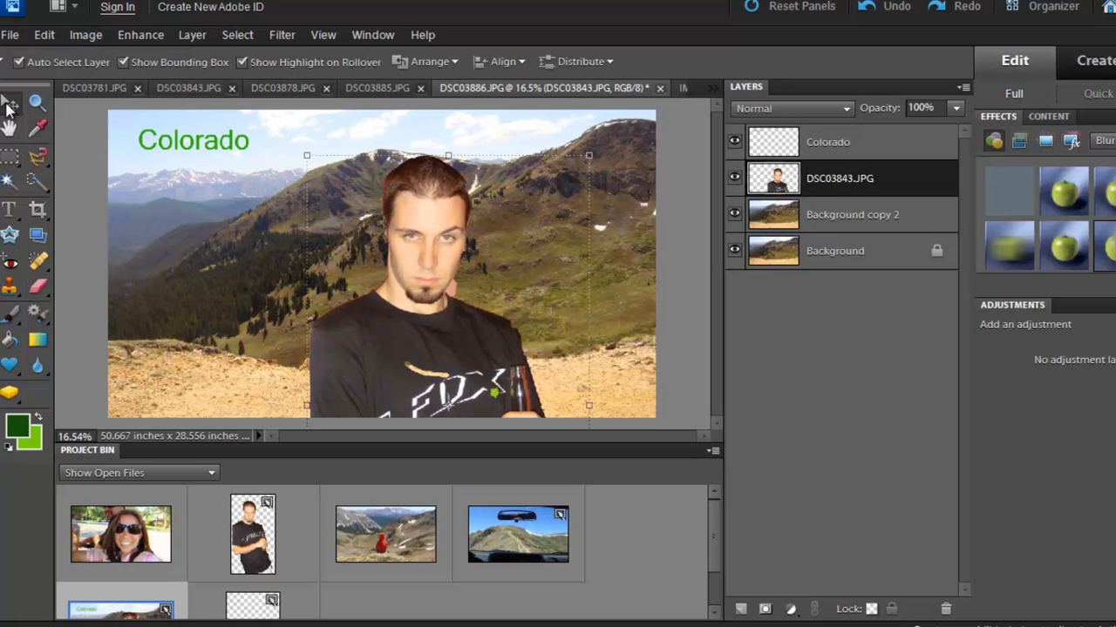
key(ctrl+z)
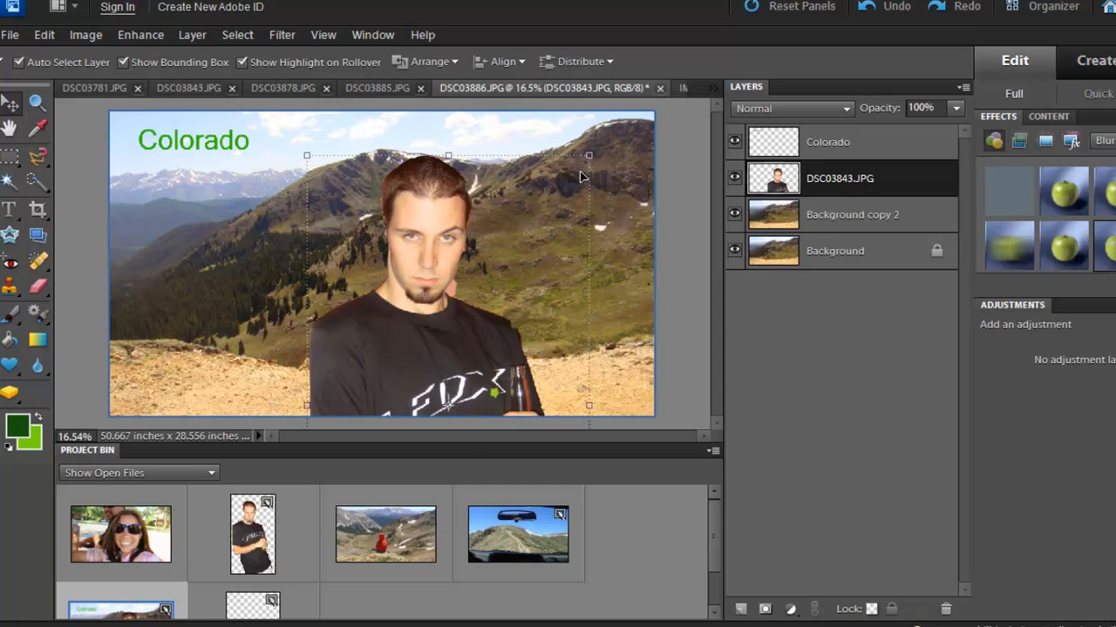
Step: Scale the placed man to about 48% and position him at the left edge of the mountain photo beneath the Colorado caption
drag(592, 154, 582, 163)
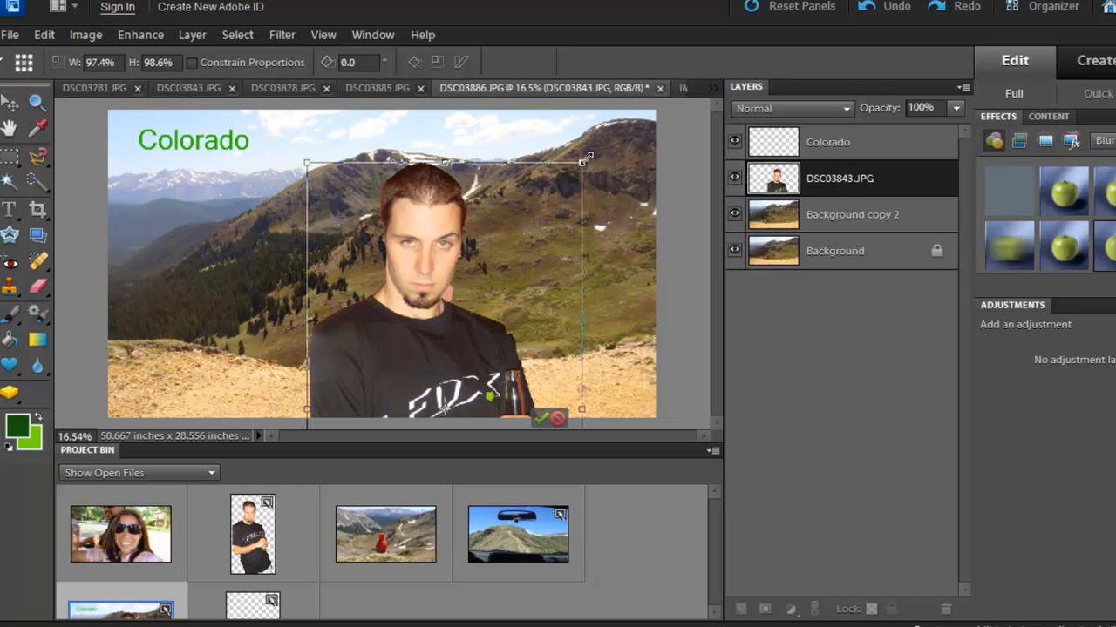
drag(584, 159, 490, 331)
drag(372, 375, 511, 180)
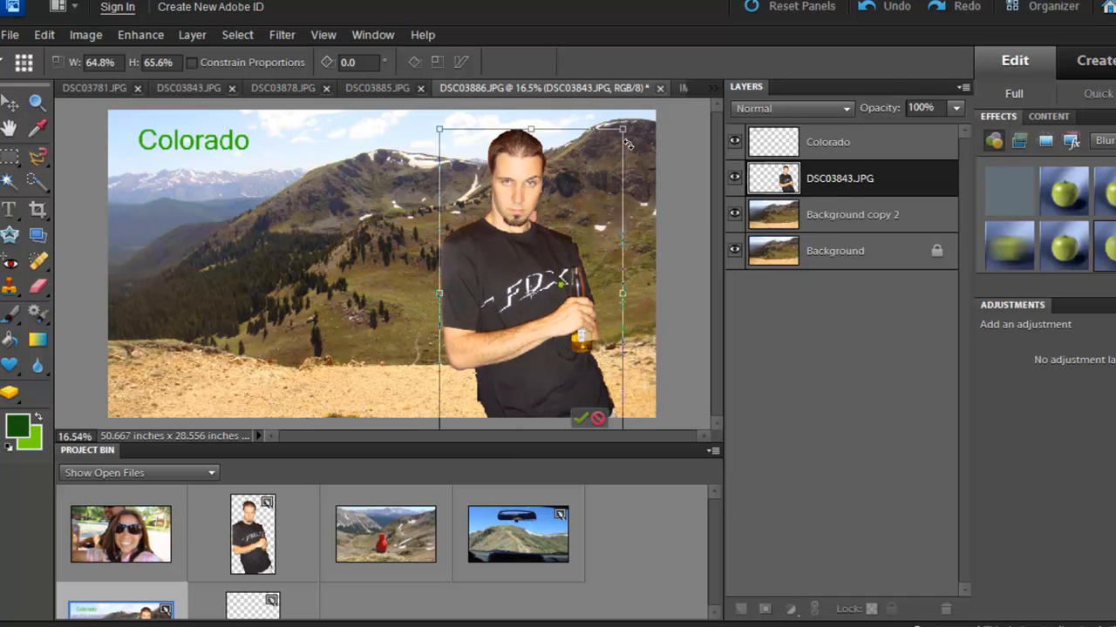
drag(623, 129, 578, 212)
drag(530, 341, 191, 324)
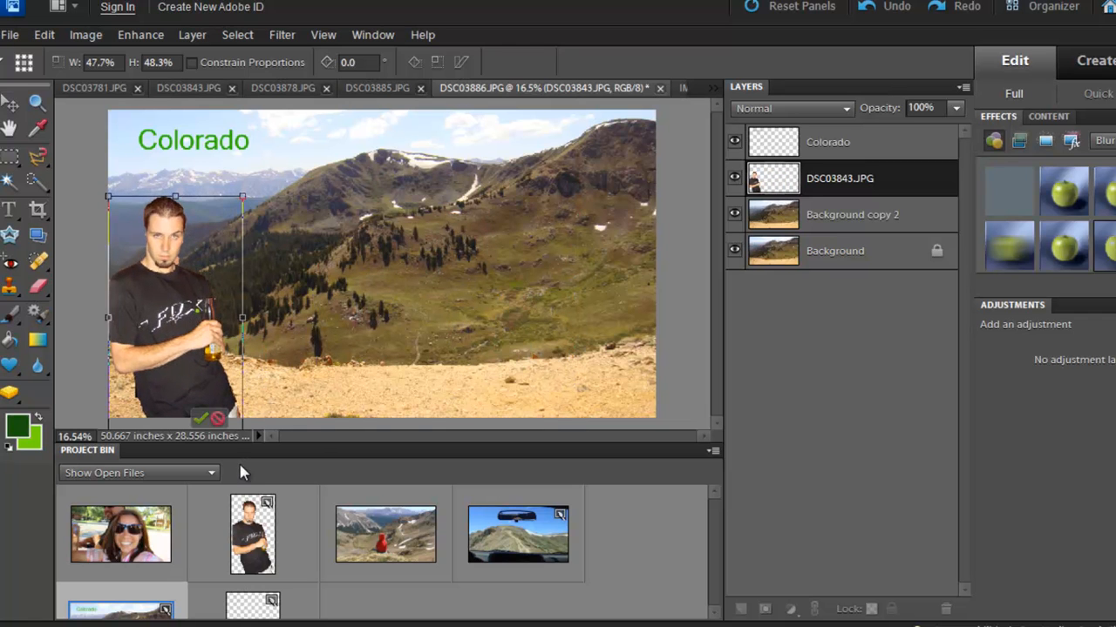
click(201, 419)
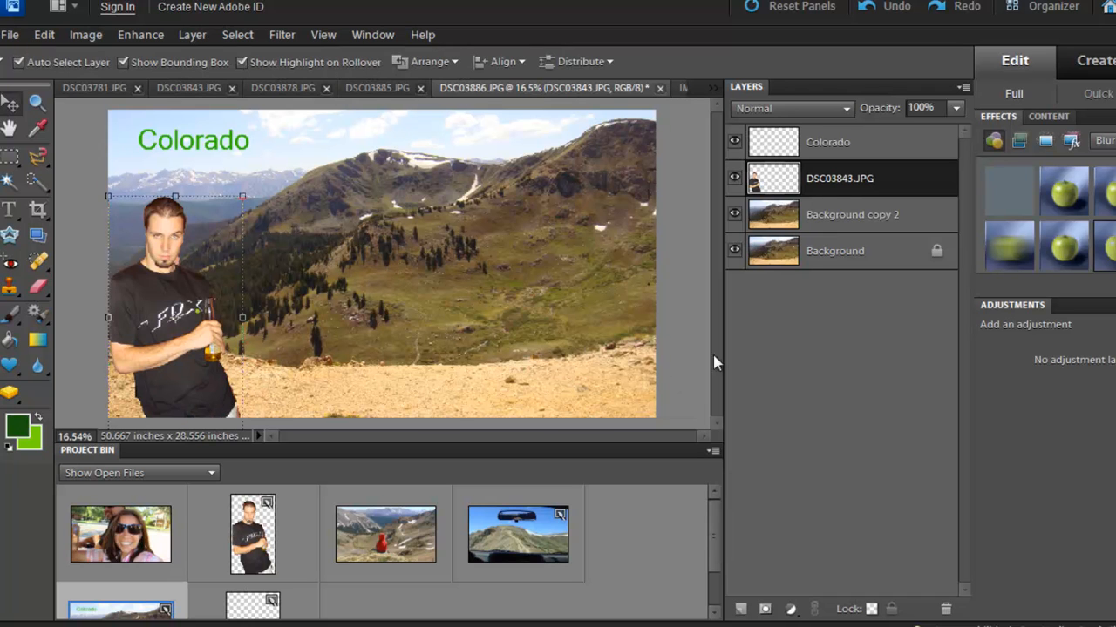
Step: Flatten all layers of the DSC03886.JPG composite into a single Background
click(322, 286)
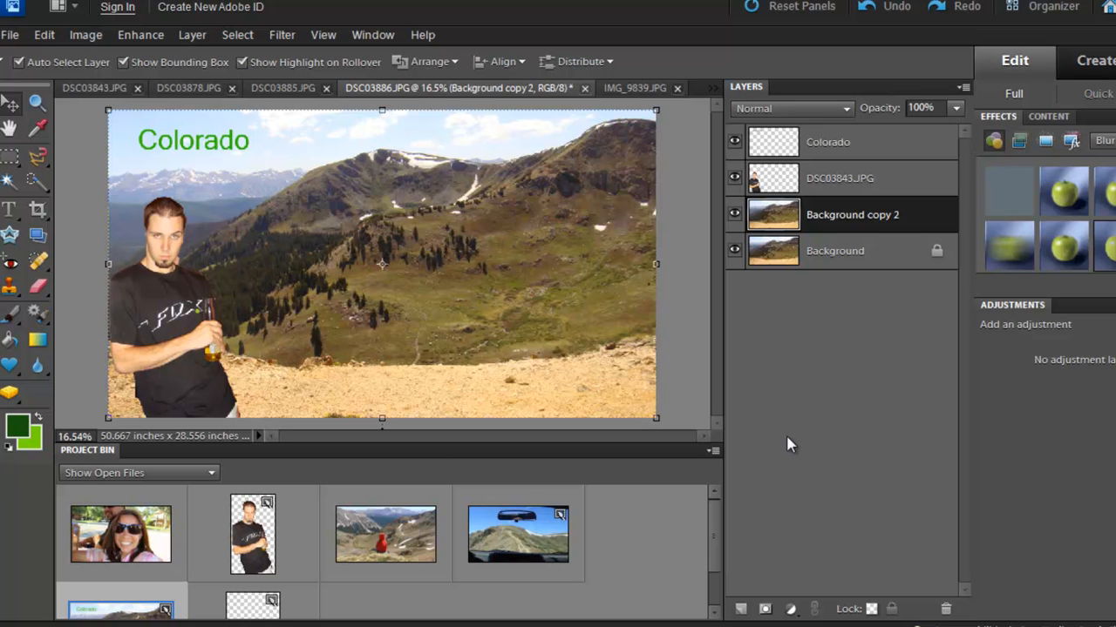
click(194, 36)
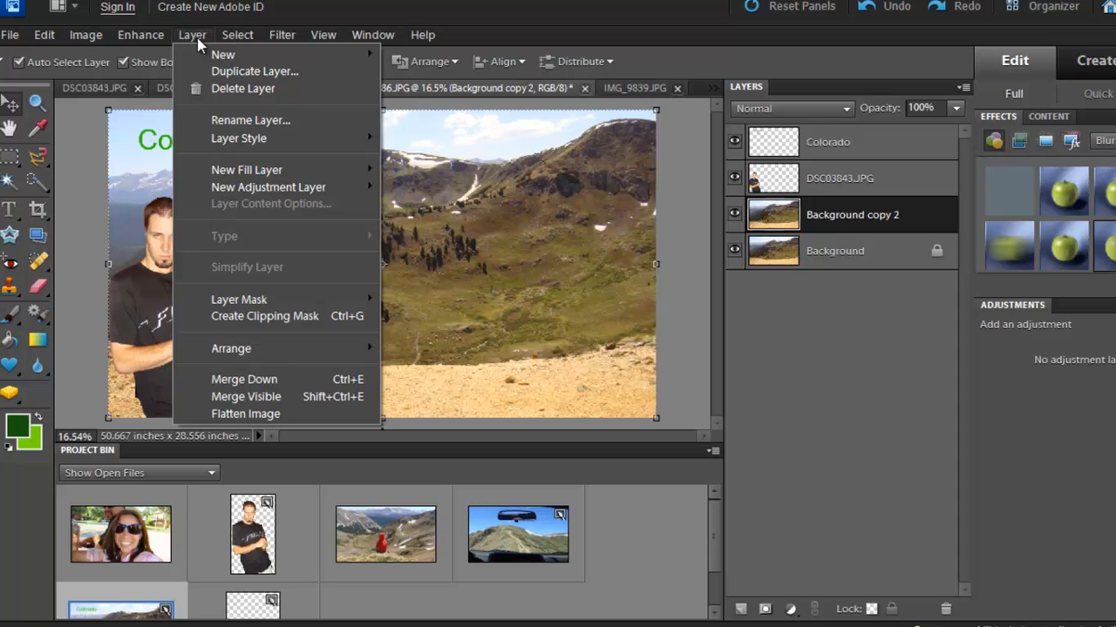
click(279, 415)
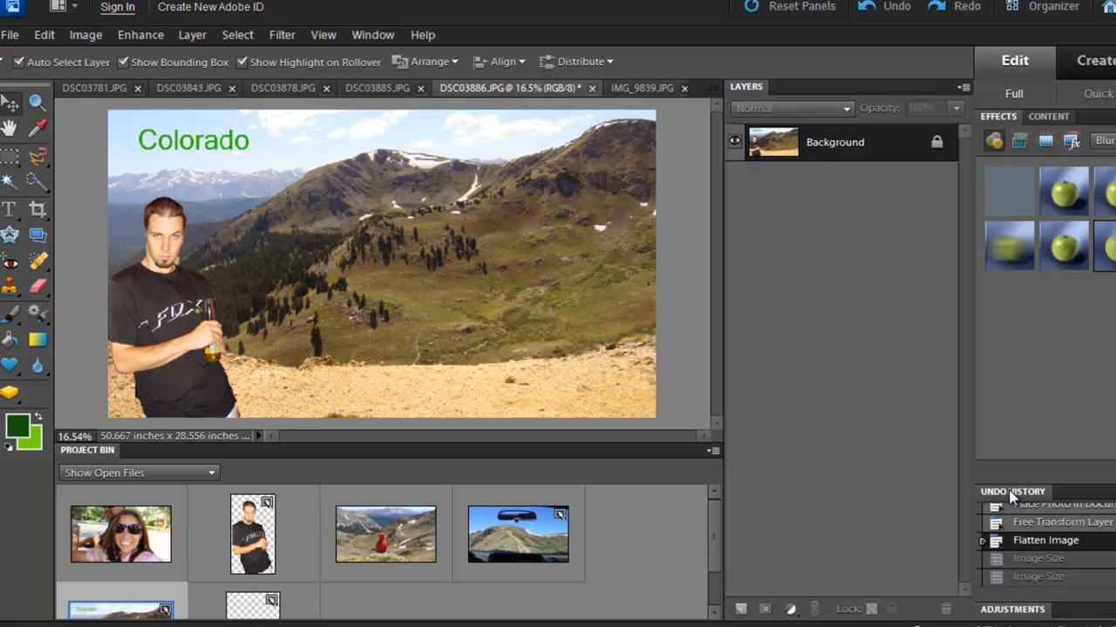
Step: Revert the image to the Free Transform Layer history state, and step forward through Flatten Image to the first Image Size state
click(358, 40)
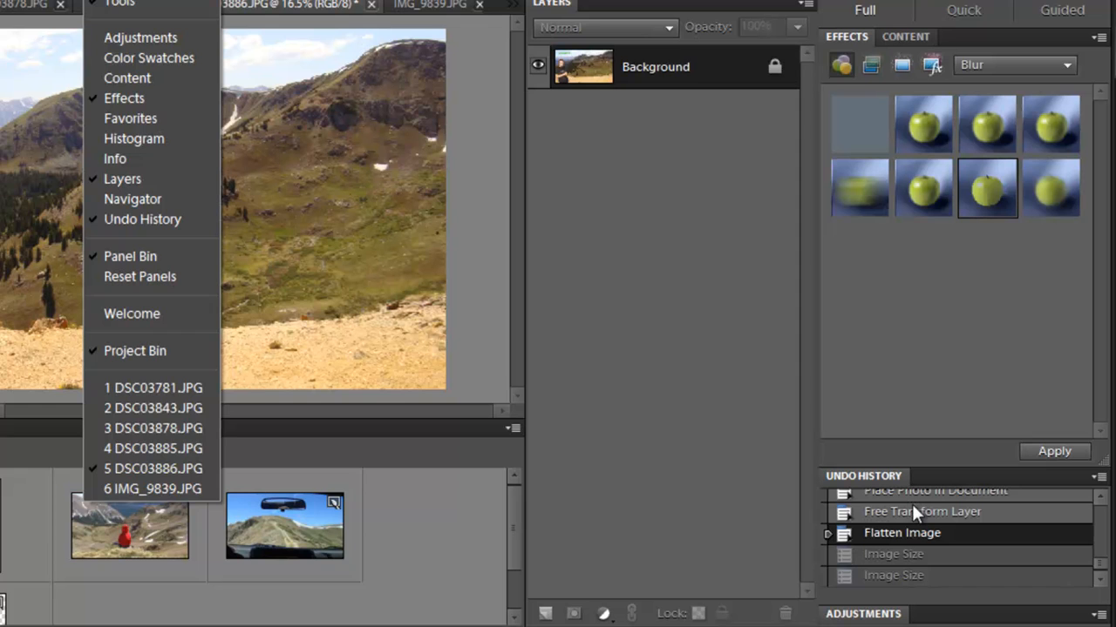
click(910, 511)
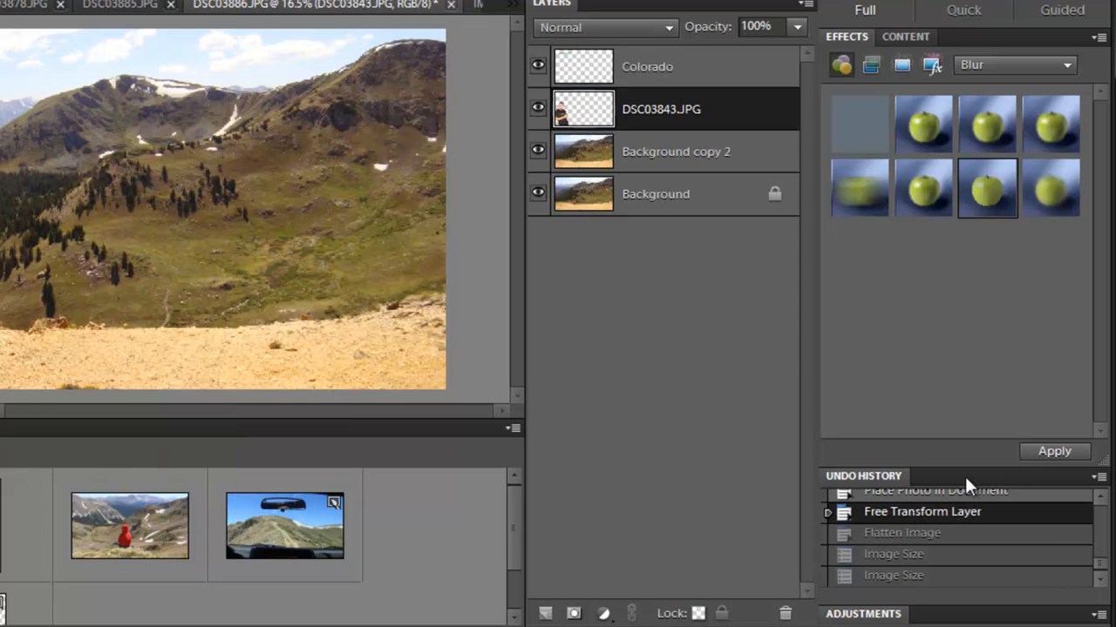
click(881, 533)
click(893, 557)
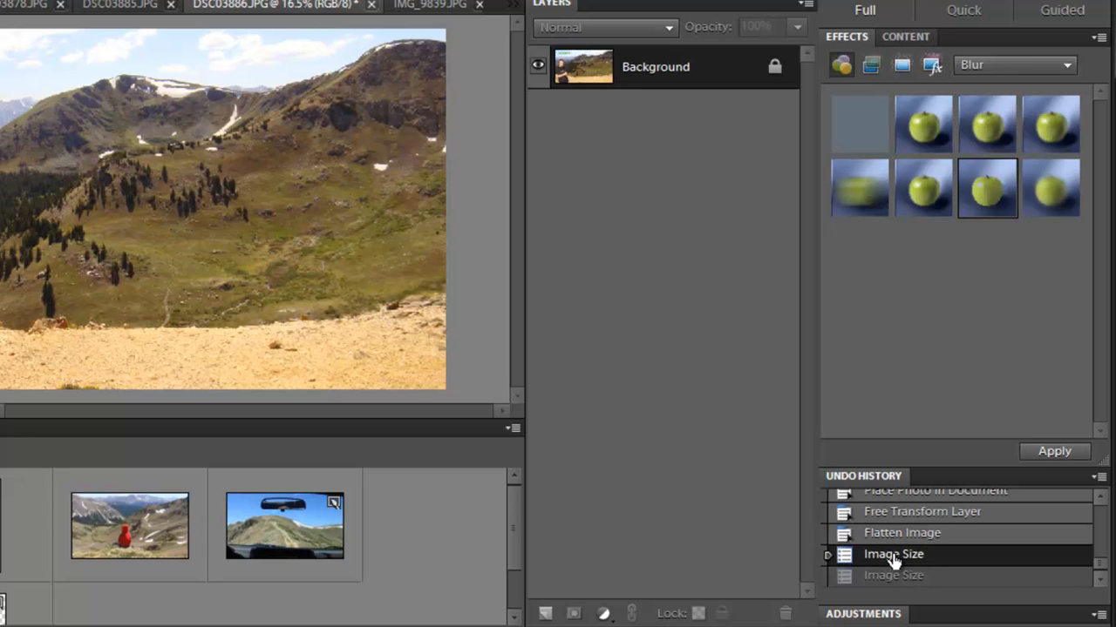
Step: Step forward to the last Image Size history state, and revert to the Modify Brightness/Contrast Layer state
click(906, 577)
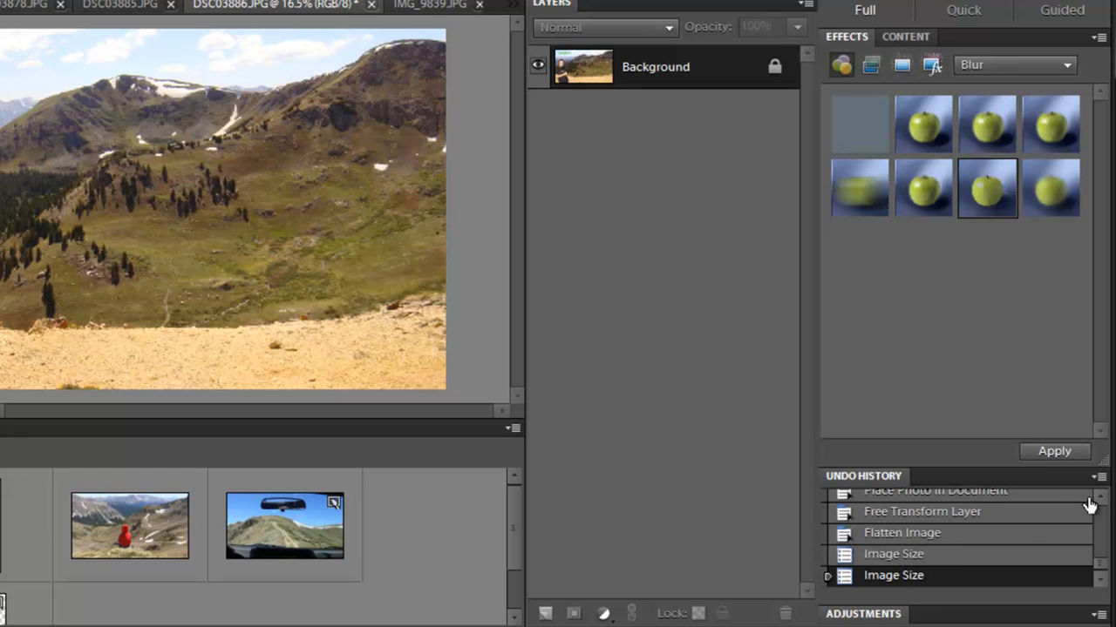
scroll(1103, 506, up, 2)
scroll(1103, 506, up, 1)
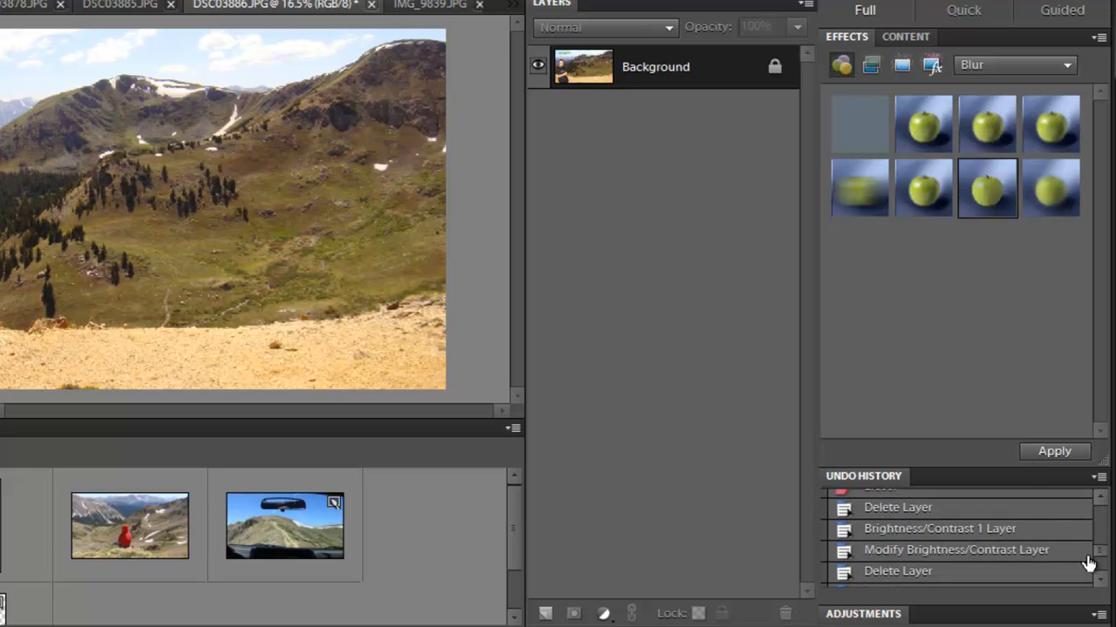
click(925, 552)
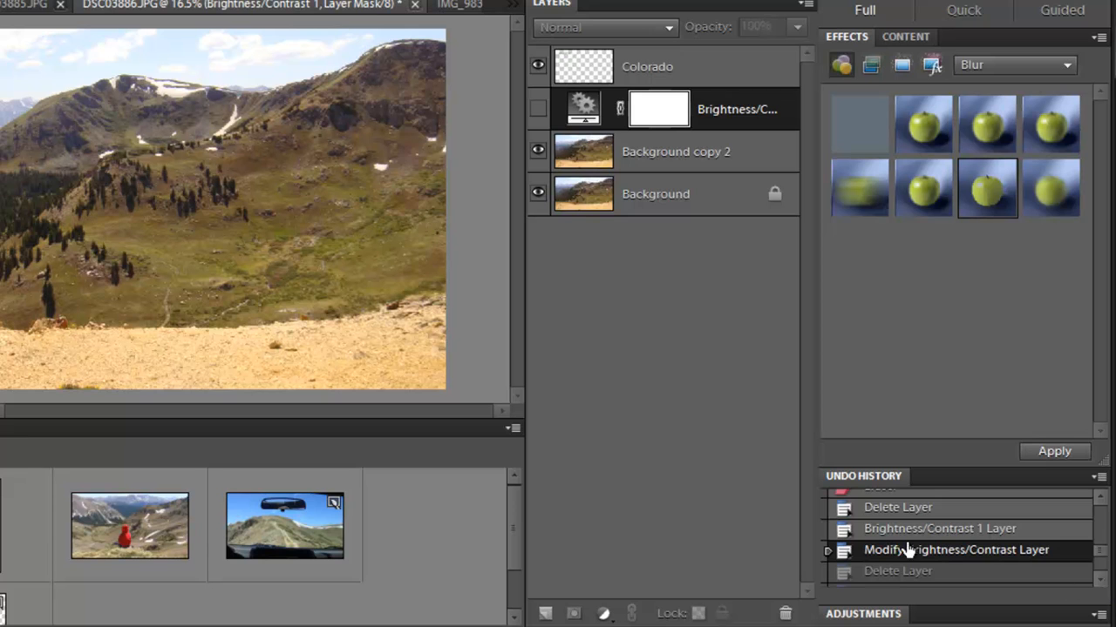
Step: Restore the first Image Size history state and step back to the Flatten Image state
scroll(1103, 586, down, 5)
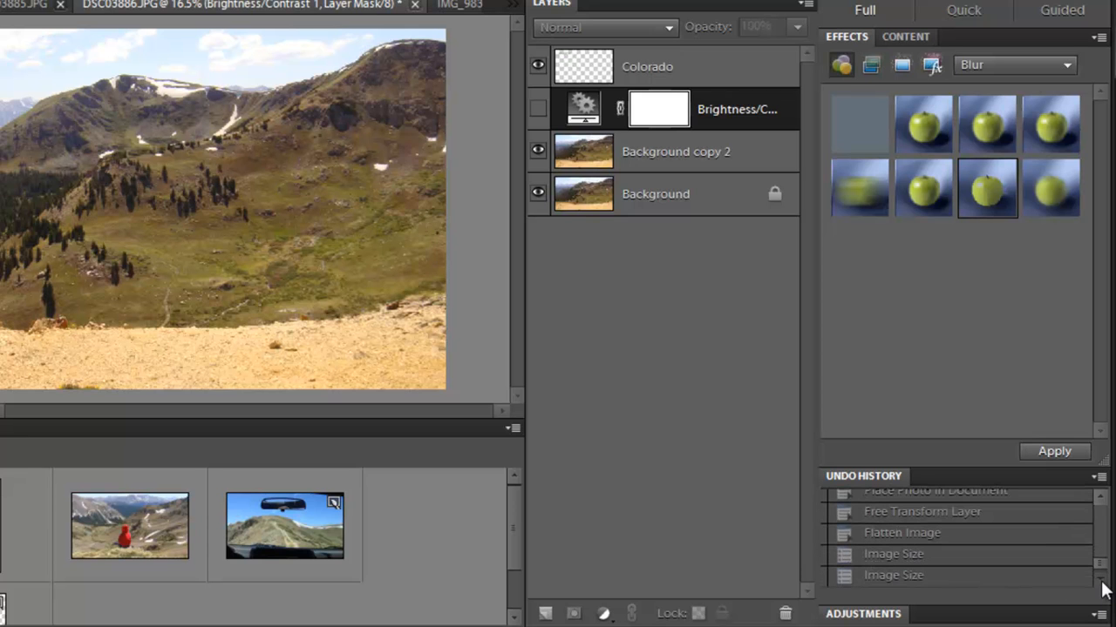
click(929, 562)
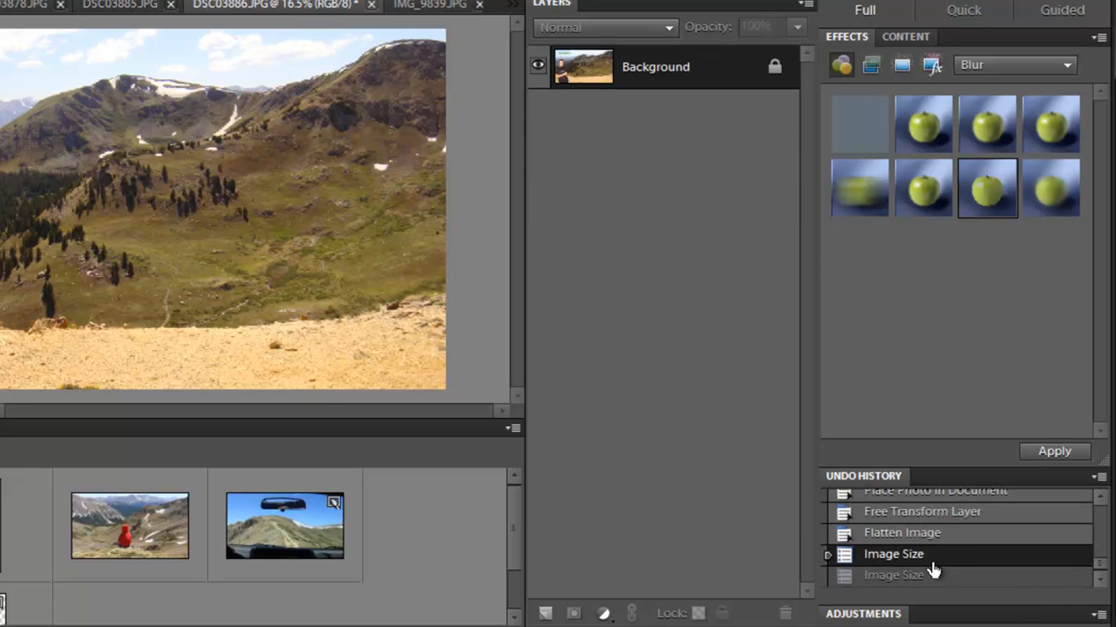
click(928, 533)
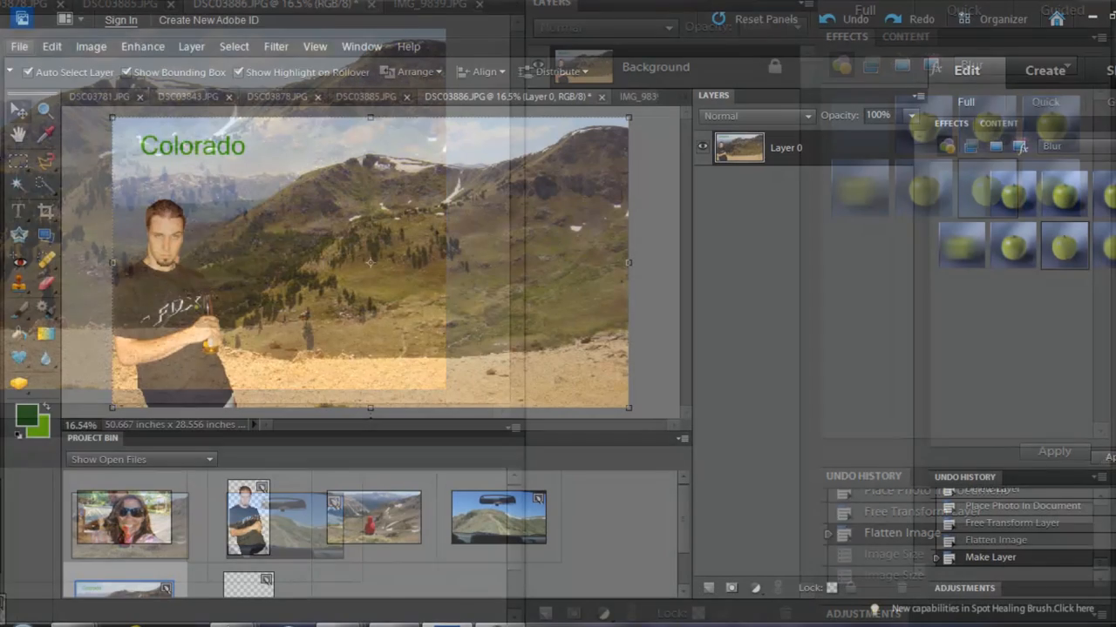
click(18, 49)
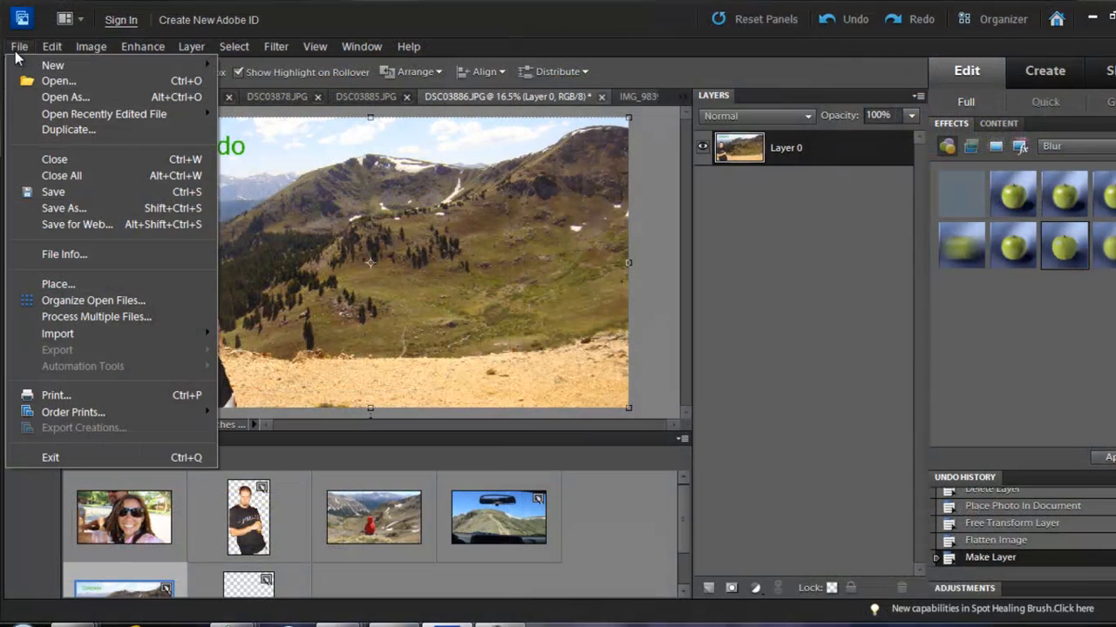
click(70, 209)
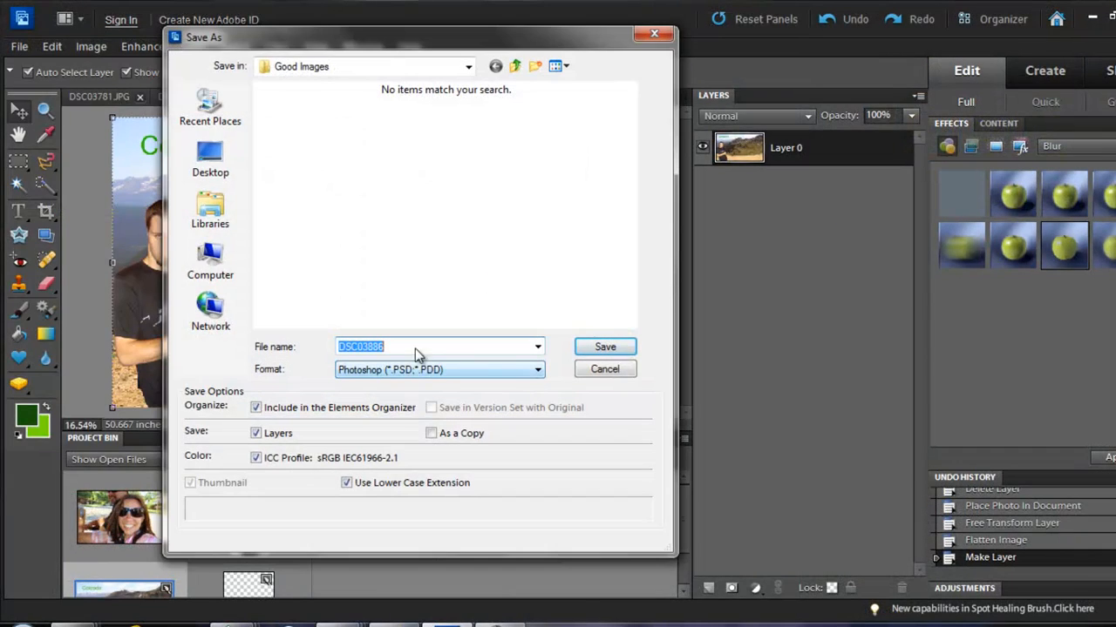
click(461, 368)
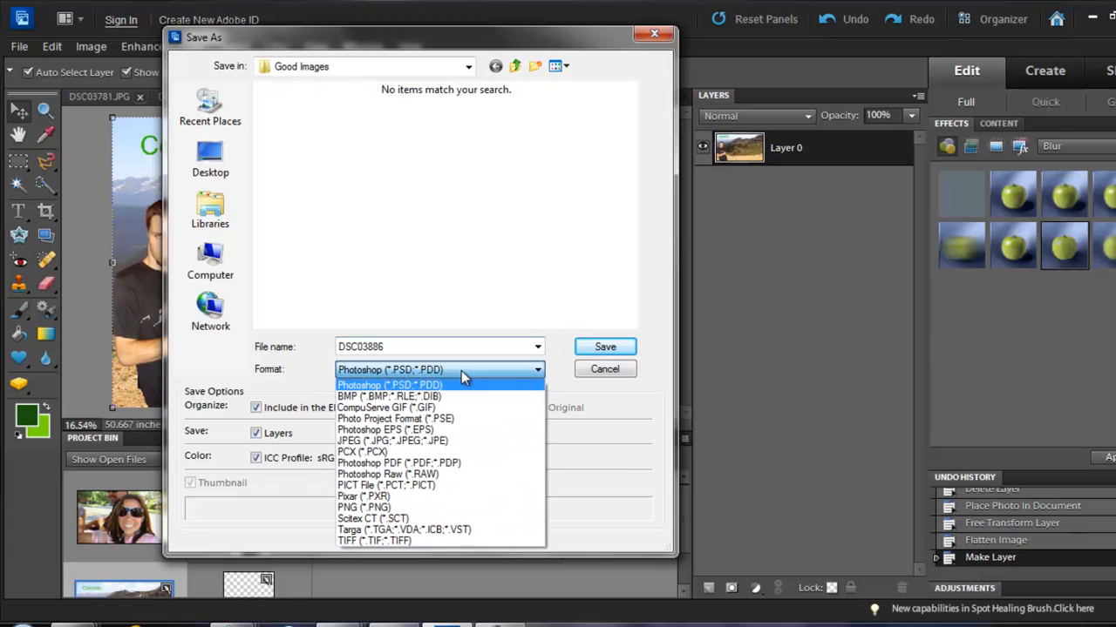
click(453, 440)
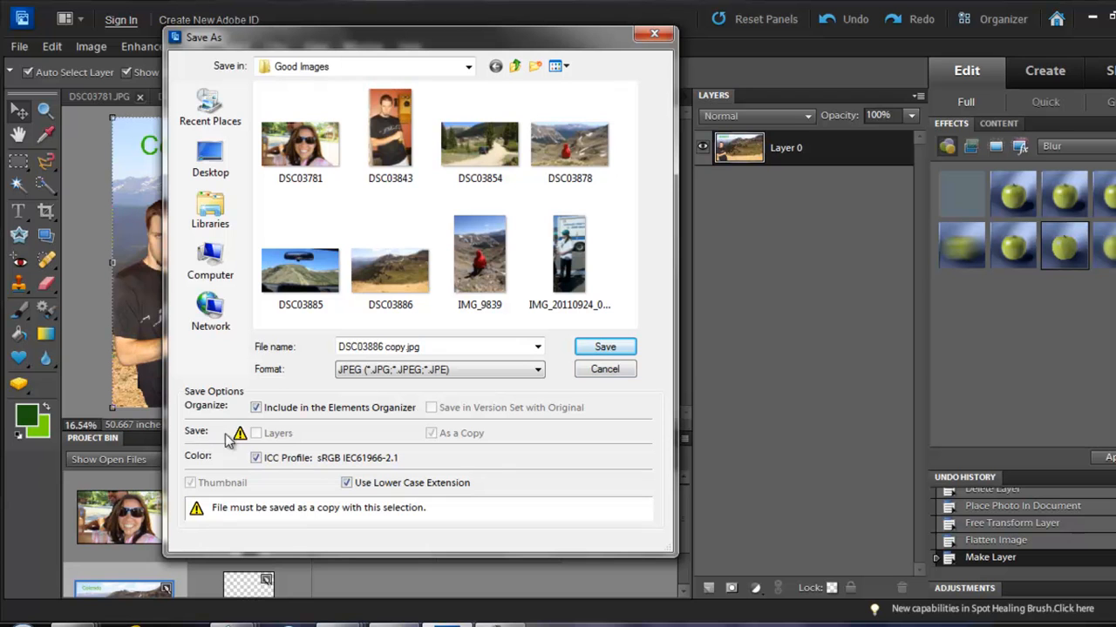
click(599, 373)
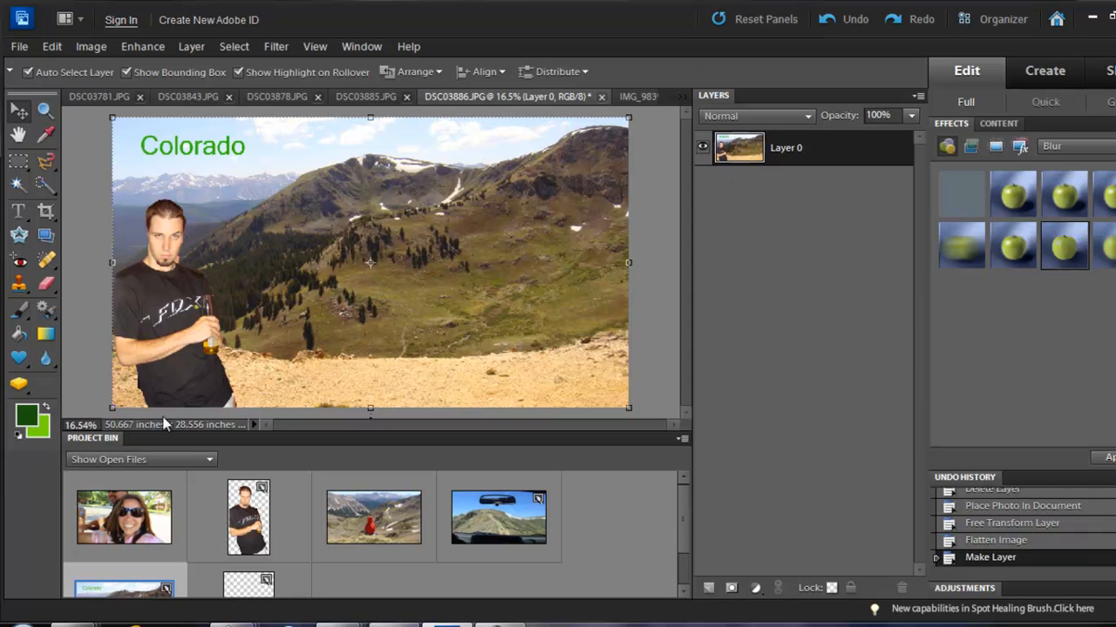
Step: Flatten the image into a single Background and save it under the name Colorado as a JPEG in the Good Images folder
click(178, 47)
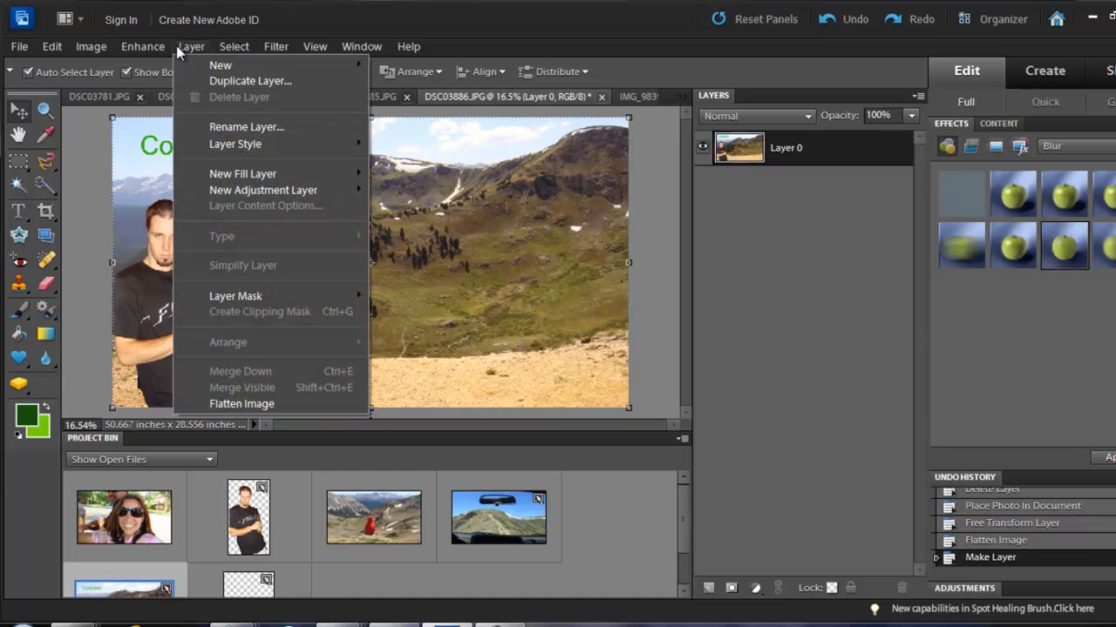
click(248, 403)
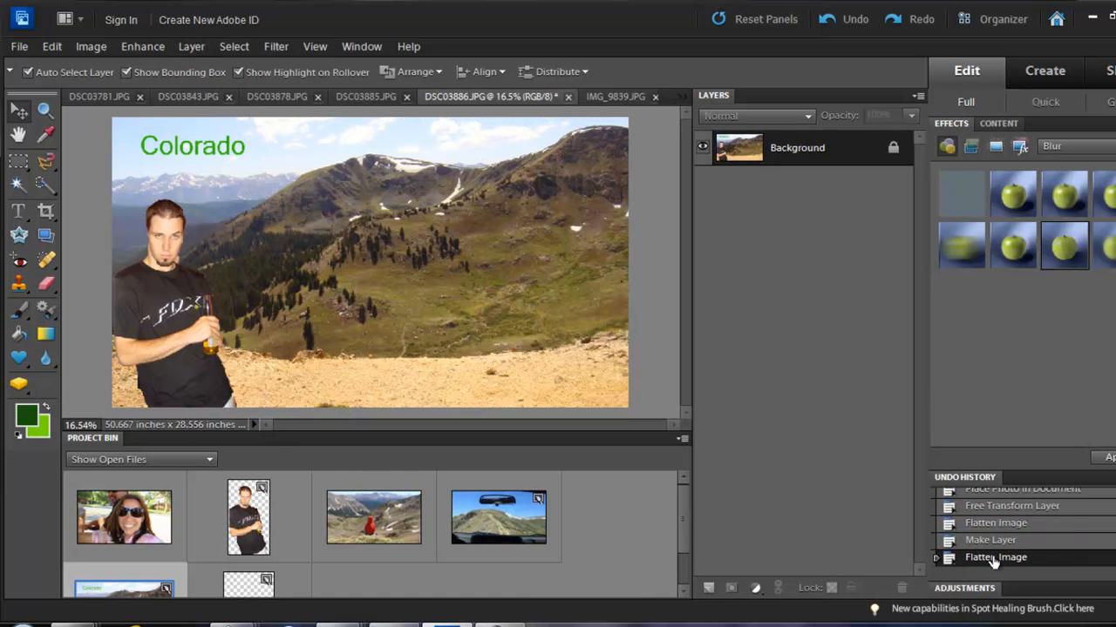
click(19, 49)
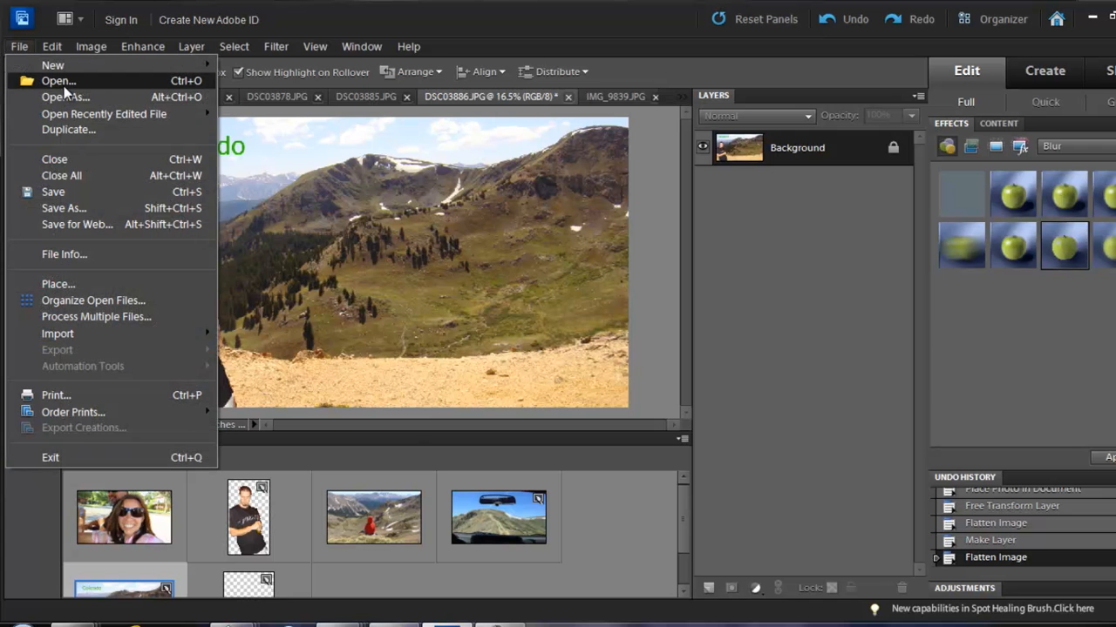
click(97, 207)
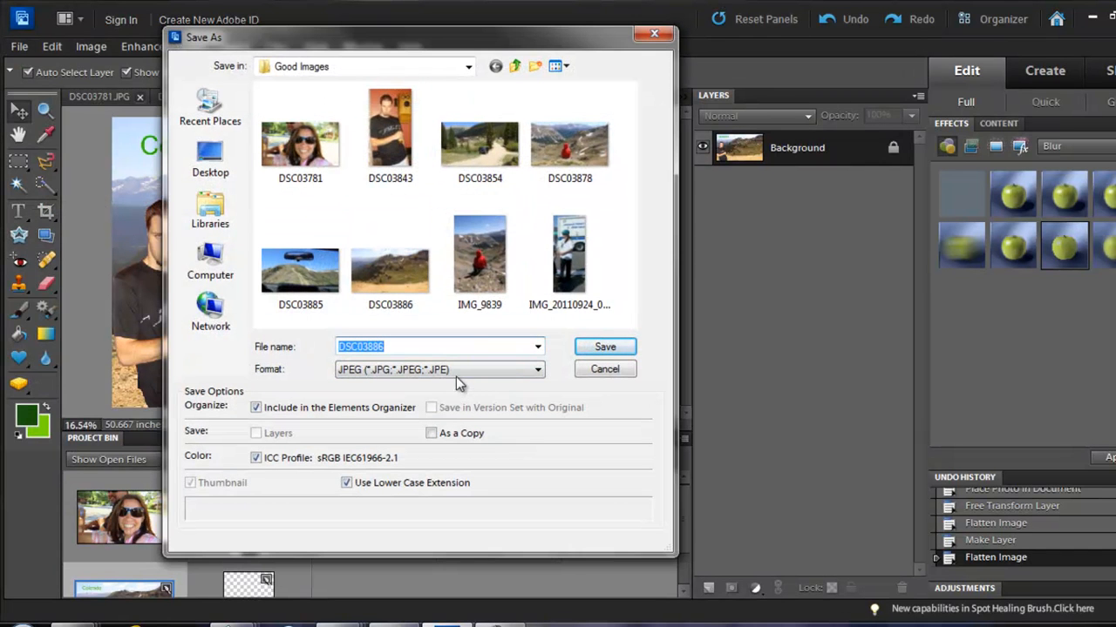
text(C)
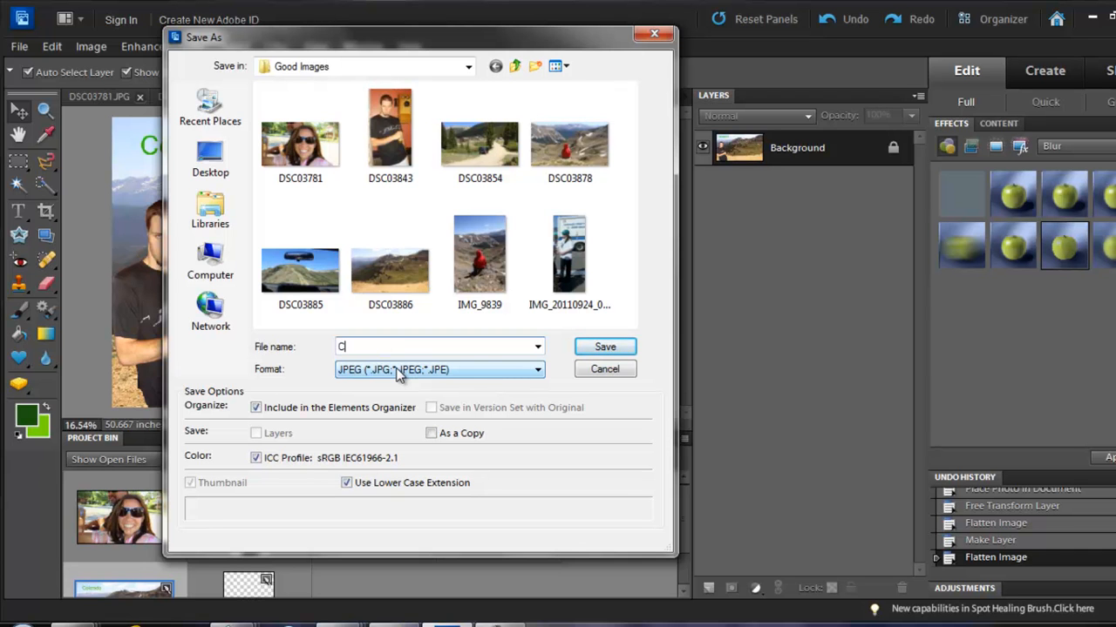
text(olorado)
key(Return)
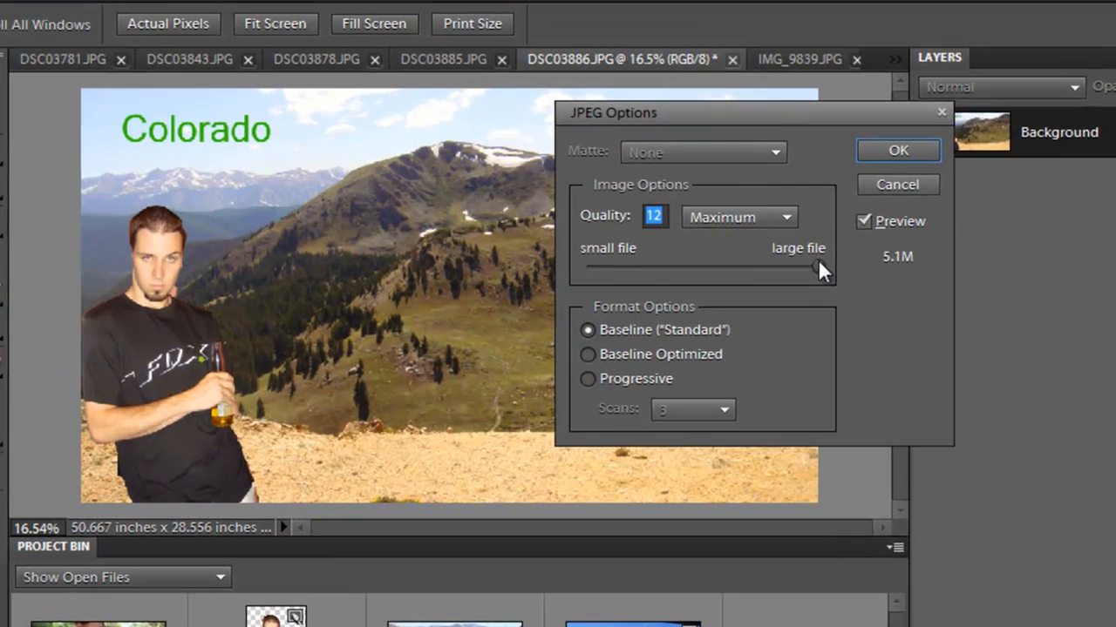
Step: Try JPEG quality 7 and 4 to compare file sizes, and save the file at Maximum quality 12
drag(627, 242, 530, 247)
drag(695, 277, 742, 273)
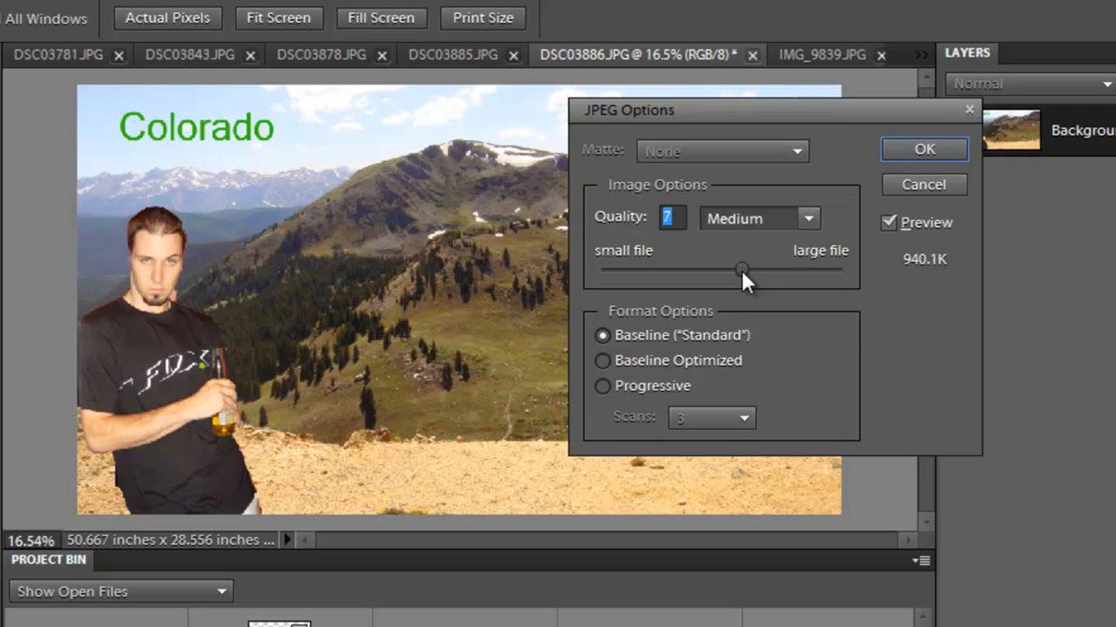
drag(737, 272, 686, 269)
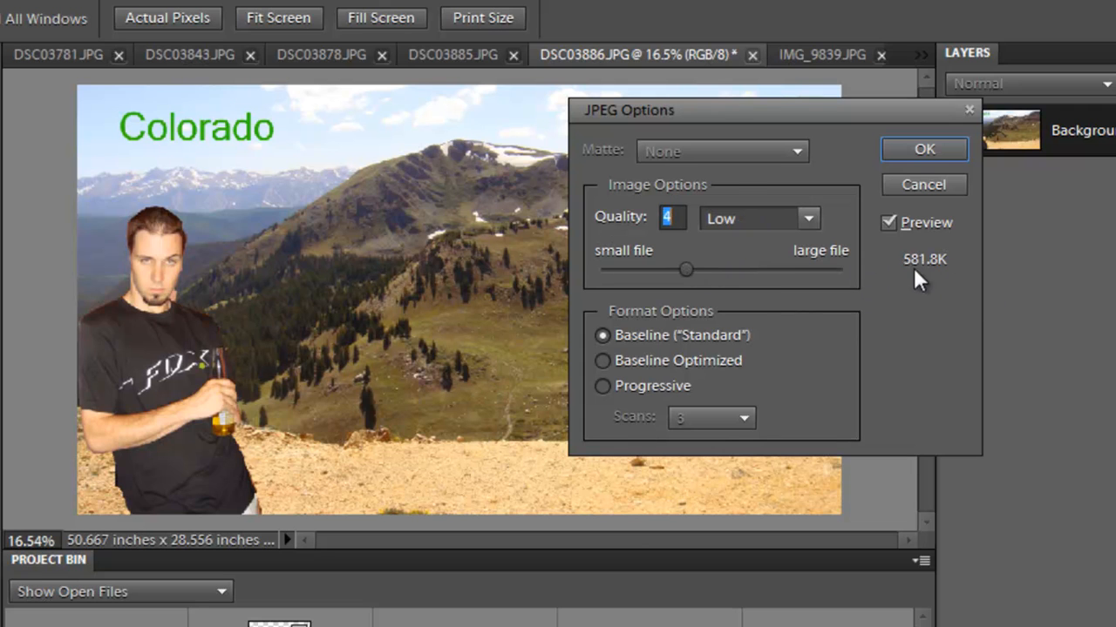
drag(695, 269, 871, 265)
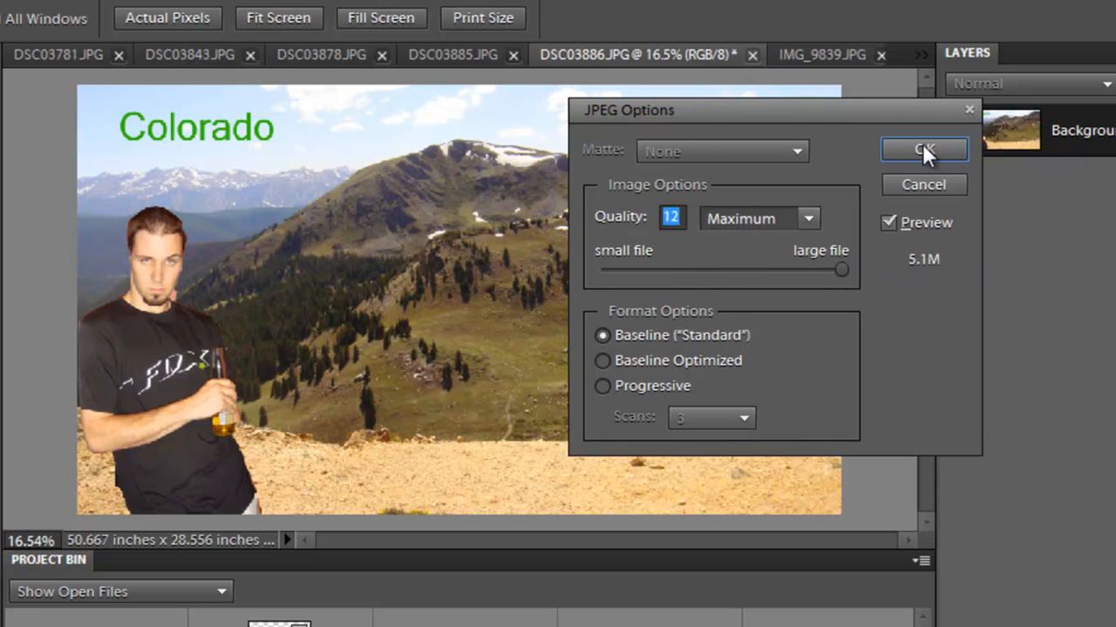
click(924, 150)
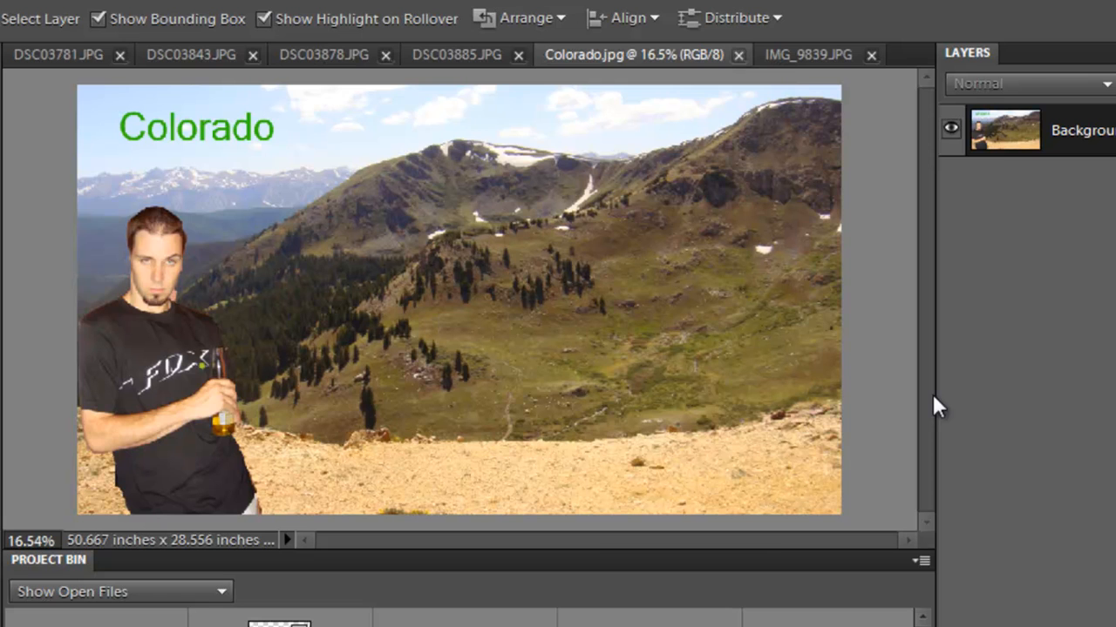